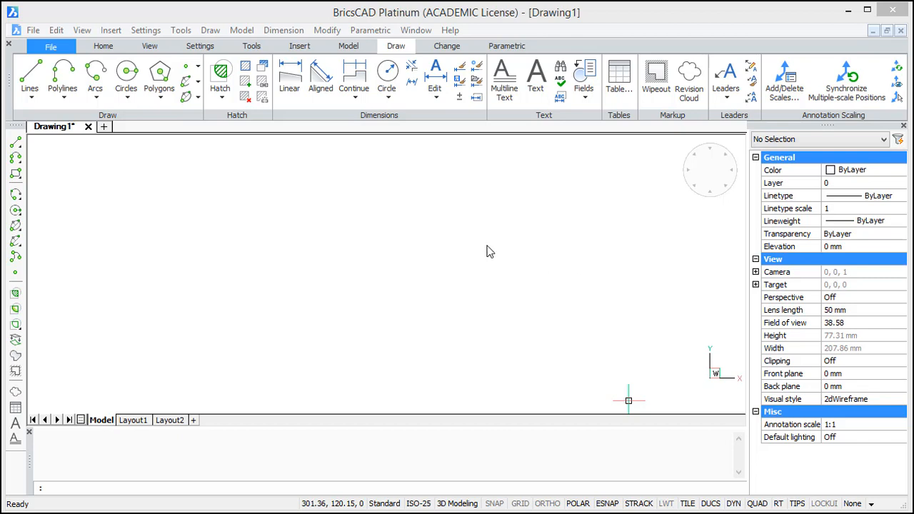
Step: Draw a six-sided polygon by center and side midpoint, with a center-to-side distance of 24 mm
left_click(160, 97)
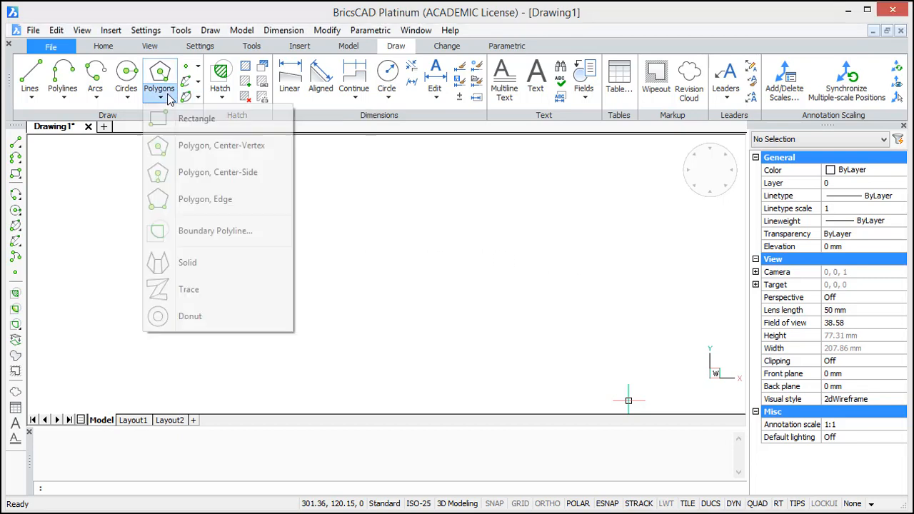
left_click(214, 152)
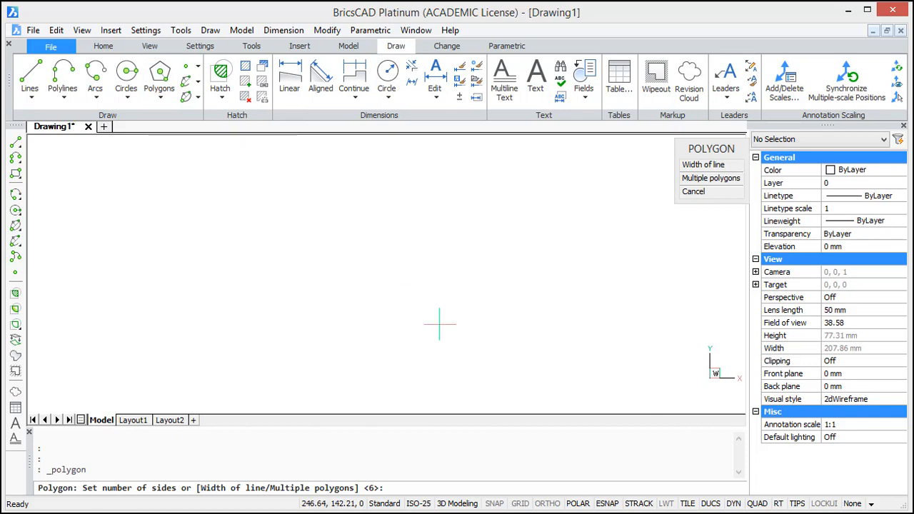
left_click(378, 287)
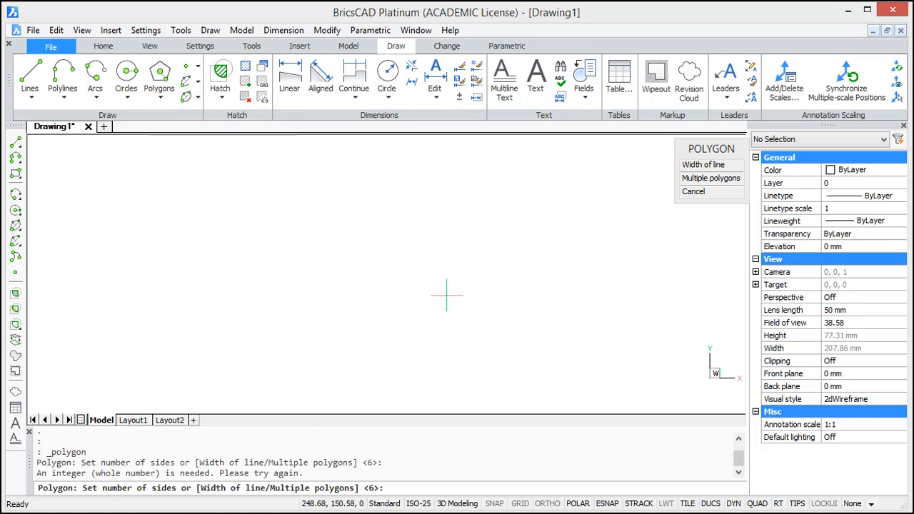
key("Return")
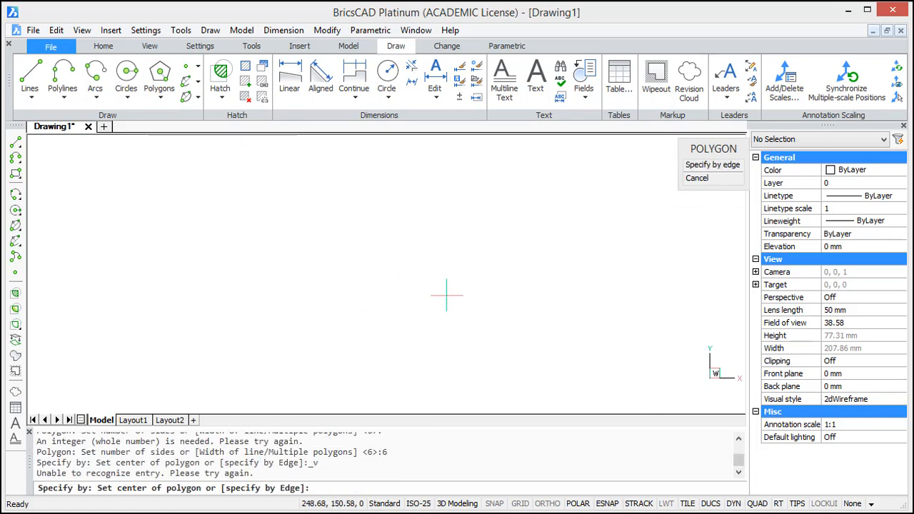
left_click(393, 284)
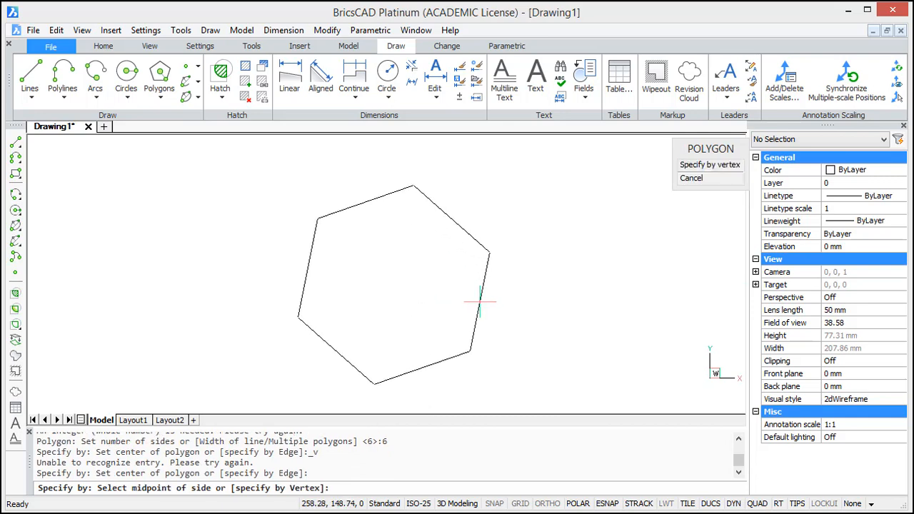
type("24")
key("Return")
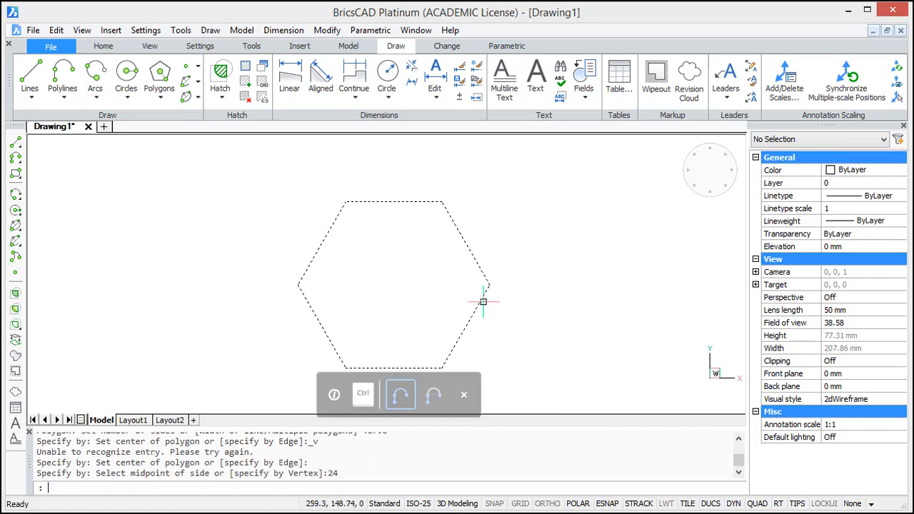
Step: Extrude the hexagon upward into a solid prism 24 mm high
middle_click_drag(531, 238, 530, 219)
middle_click_drag(534, 331, 510, 274, "shift")
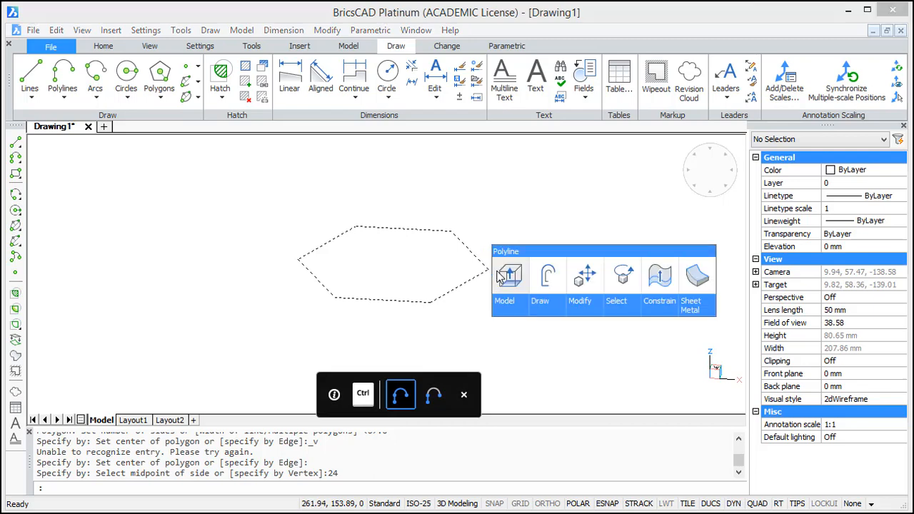
left_click(508, 275)
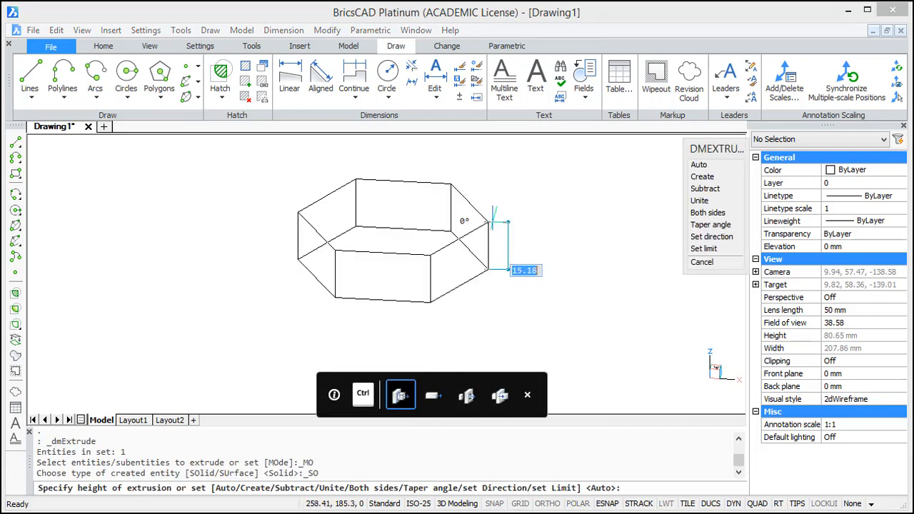
left_click(491, 194)
Step: Set the UCS with its origin at a top corner of the prism, X toward the opposite top corner and Y down the vertical edge
middle_click_drag(647, 273, 645, 297)
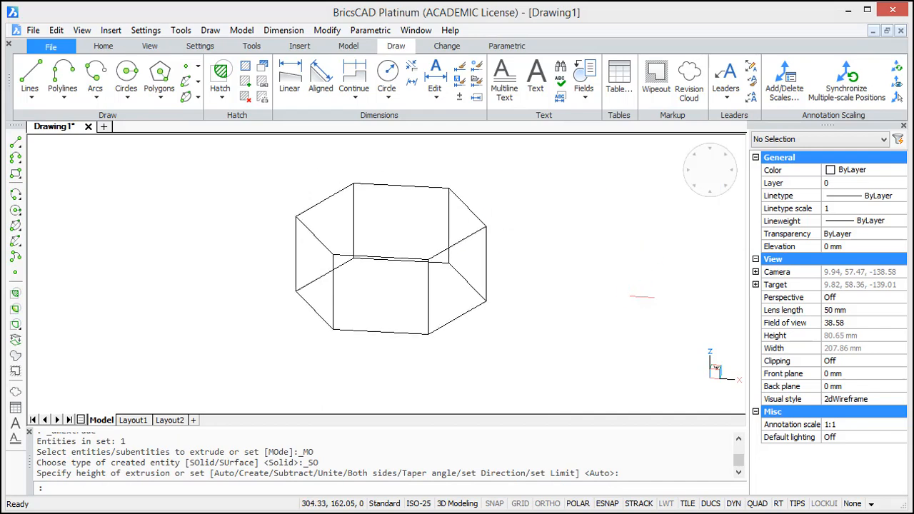
middle_click_drag(534, 277, 632, 308, "shift")
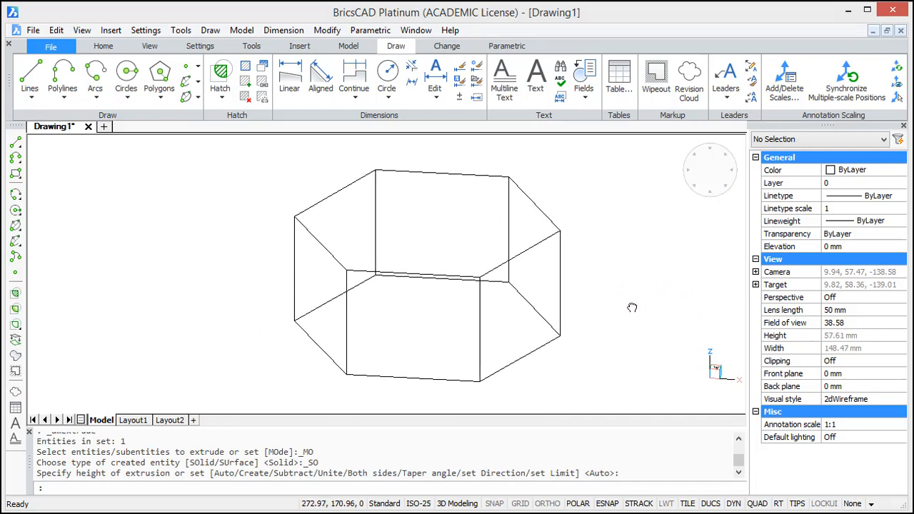
scroll(224, 204, "up", 2)
scroll(245, 237, "up", 2)
middle_click_drag(245, 237, 250, 248)
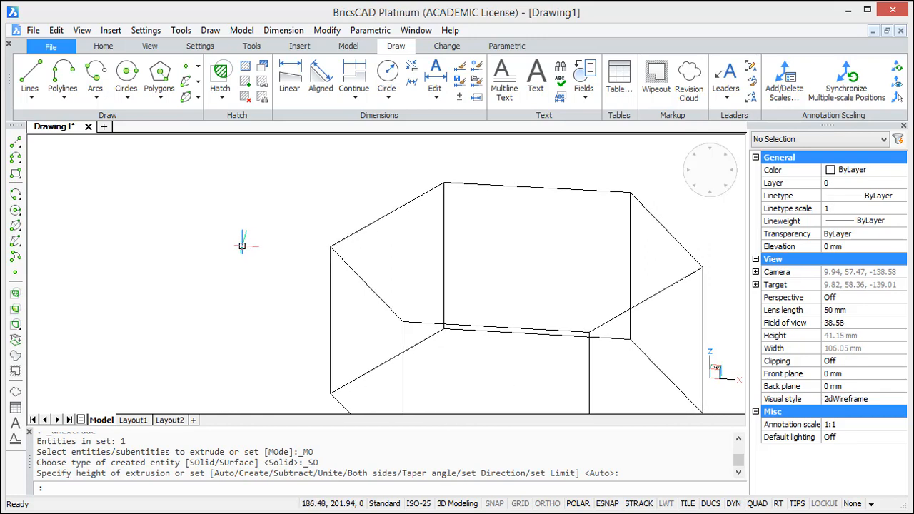
type("cs")
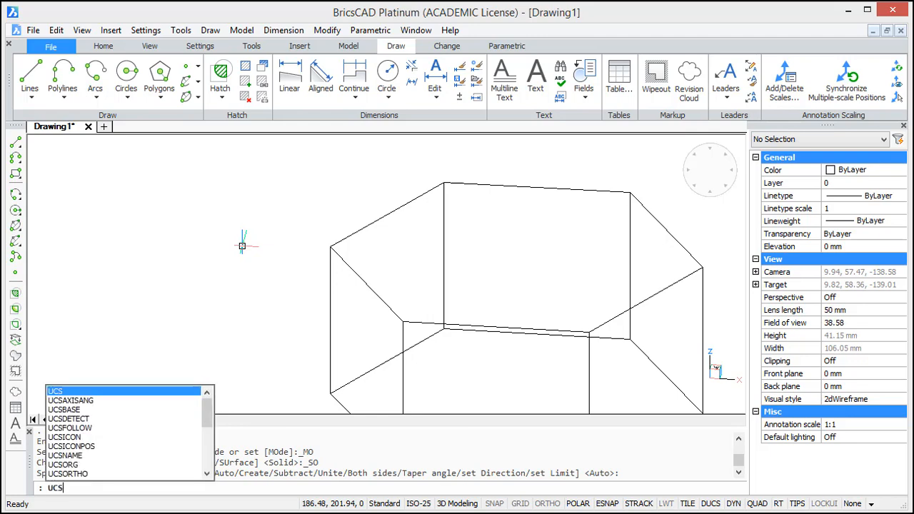
key("Return")
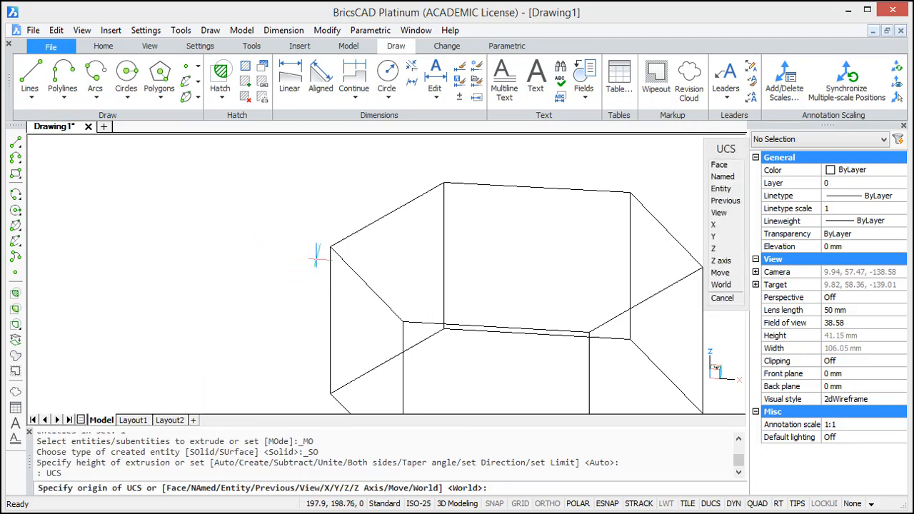
left_click(330, 246)
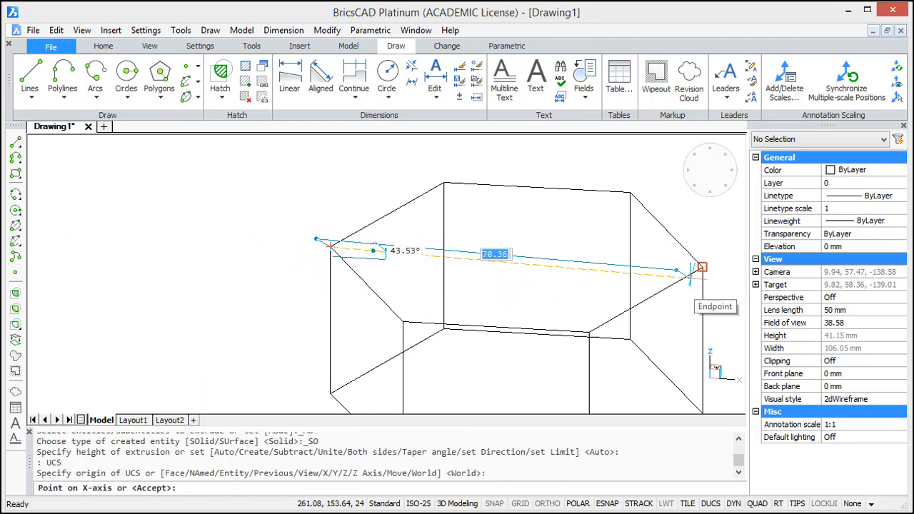
left_click(702, 267)
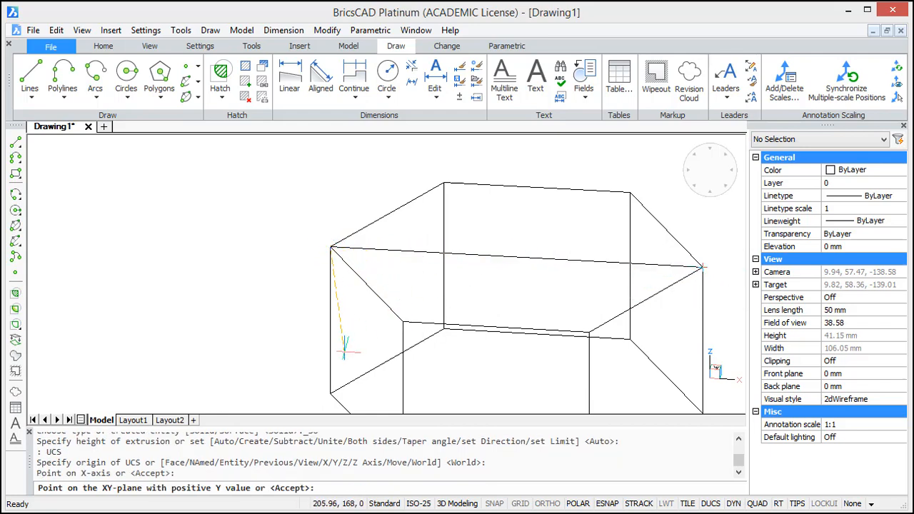
left_click(331, 392)
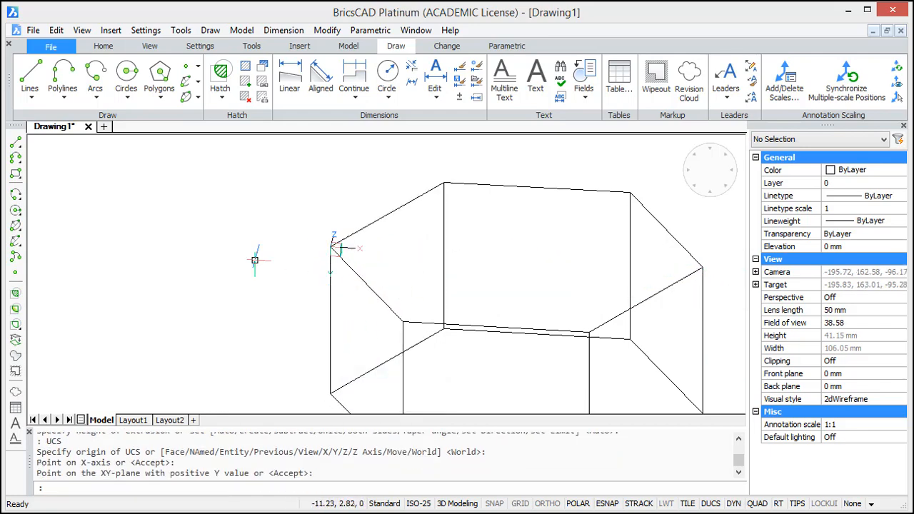
Step: Draw a closed triangular polyline from the UCS origin, about 6.2 mm along X and 3.7 mm down the vertical edge
middle_click_drag(255, 259, 309, 280)
scroll(346, 284, "up", 2)
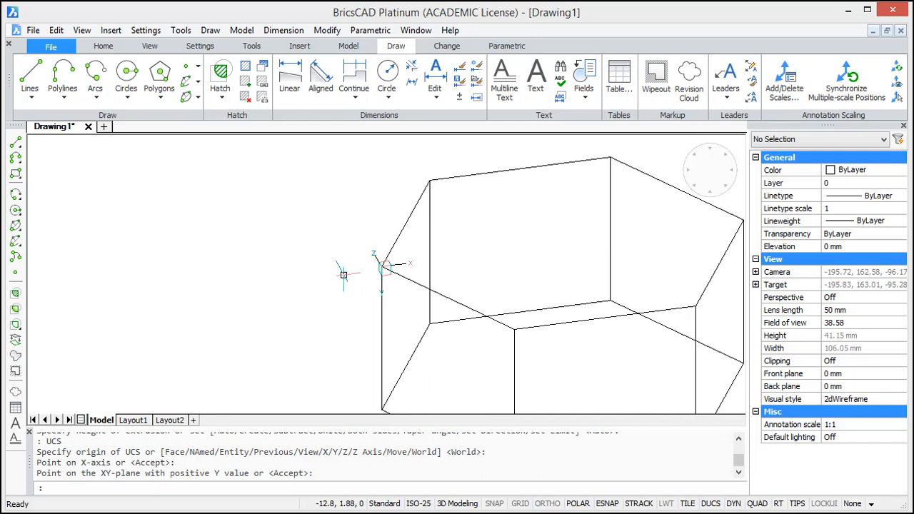
scroll(339, 275, "up", 2)
middle_click_drag(340, 274, 300, 286)
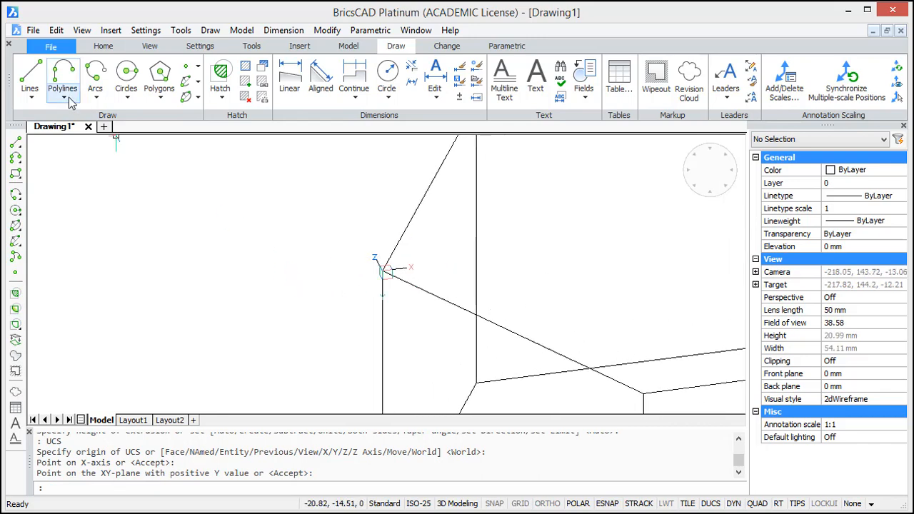
left_click(64, 95)
left_click(88, 118)
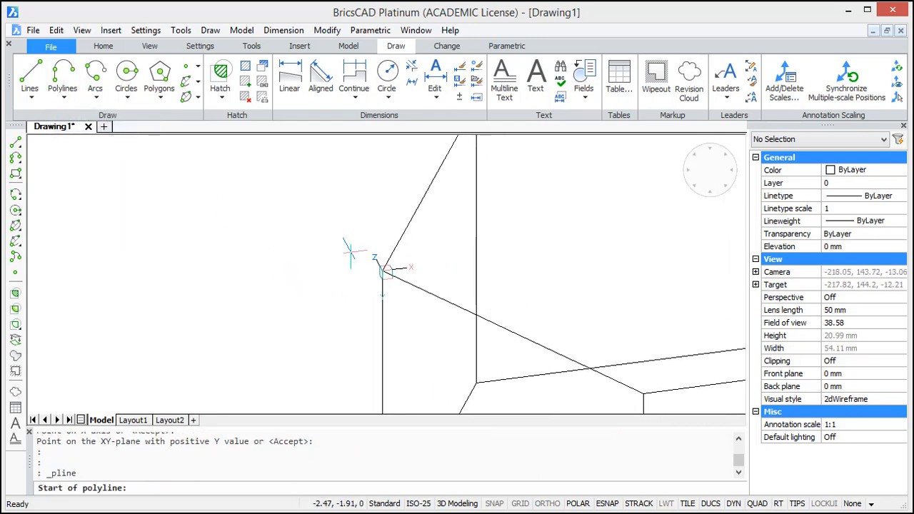
left_click(382, 270)
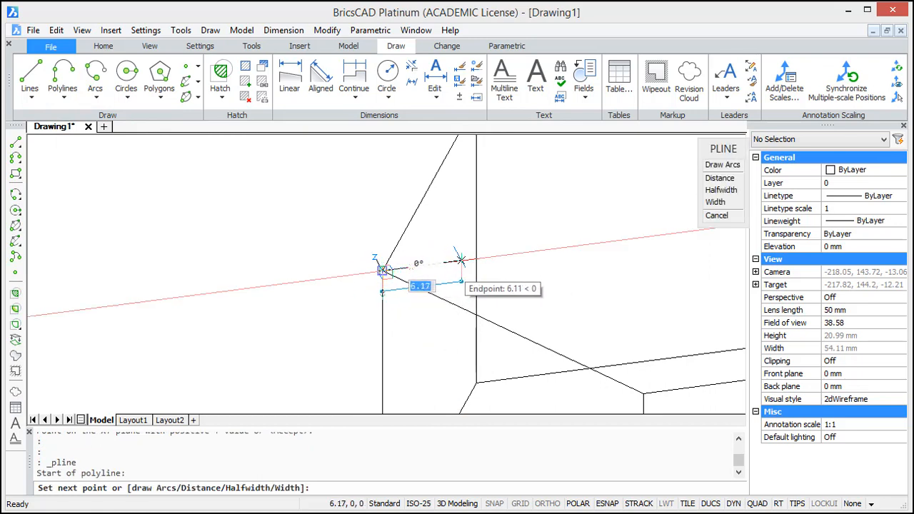
left_click(460, 259)
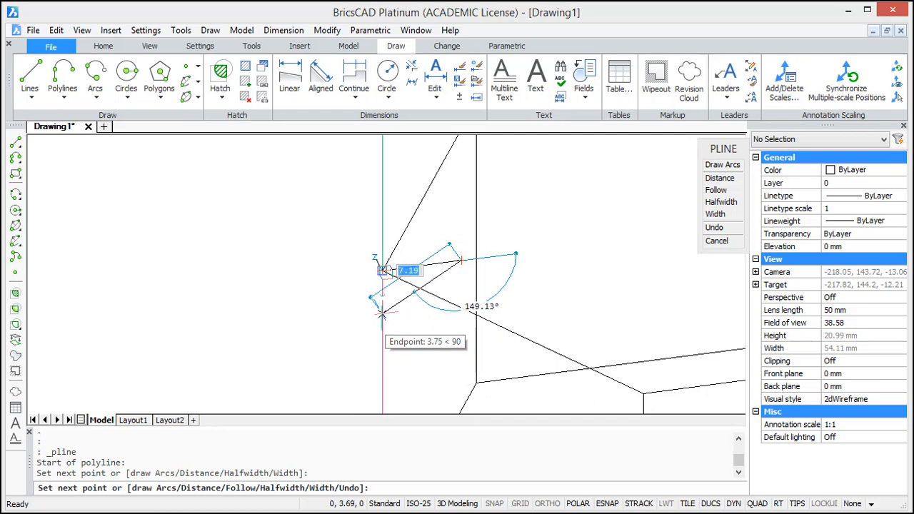
left_click(384, 312)
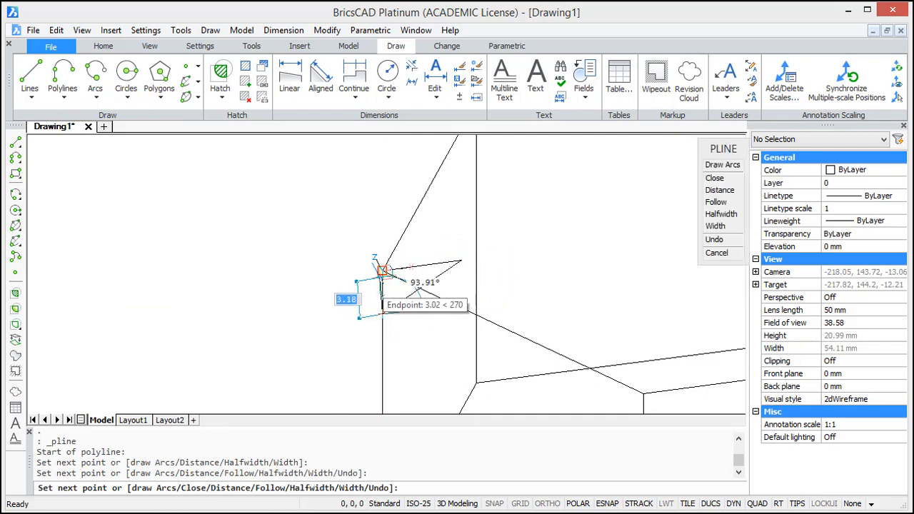
key("Return")
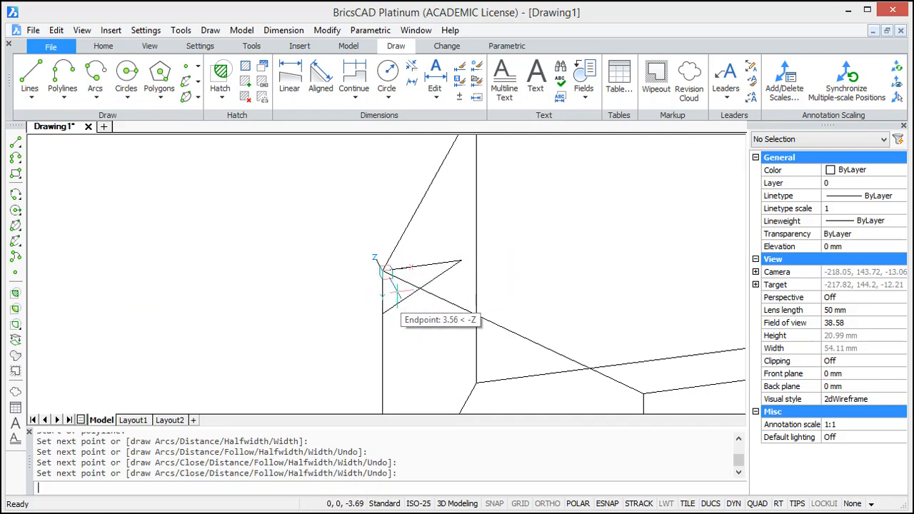
Step: Start a Revolve on the small triangular polyline at the prism's top corner
left_click(420, 266)
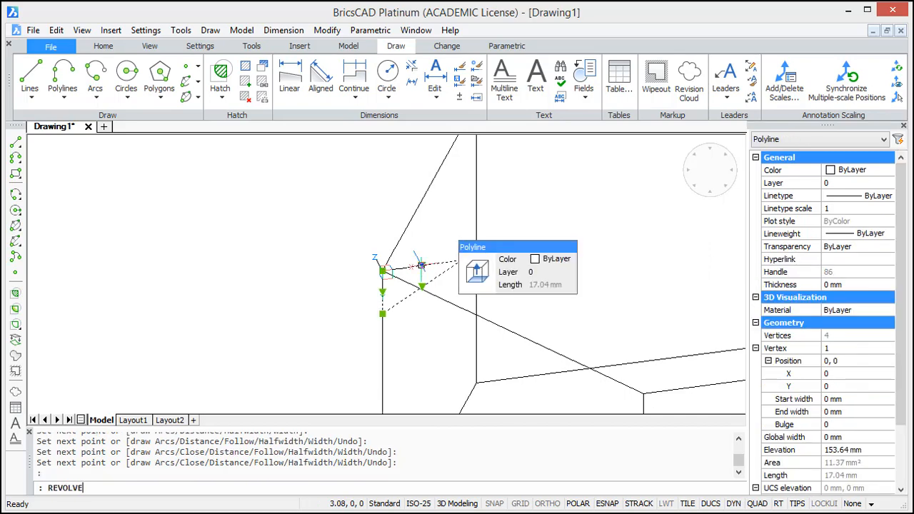
key("Return")
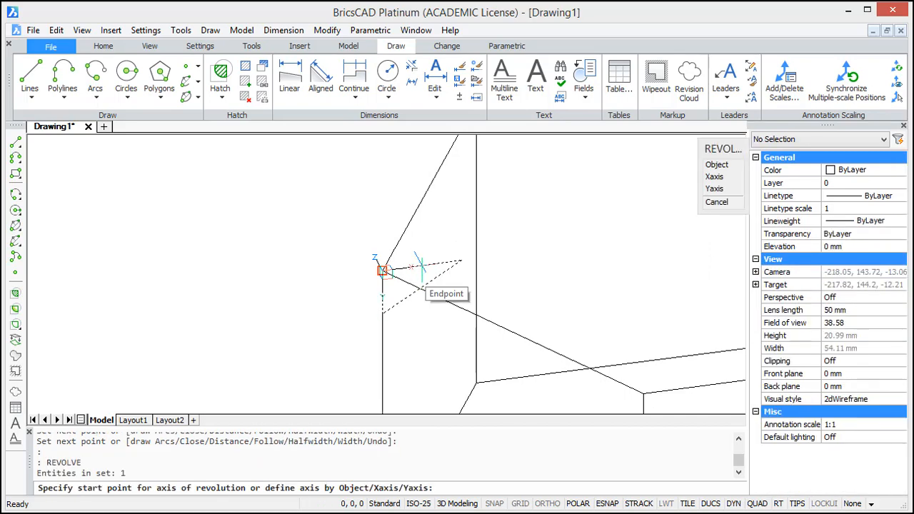
scroll(447, 265, "down", 3)
middle_click_drag(570, 252, 495, 270)
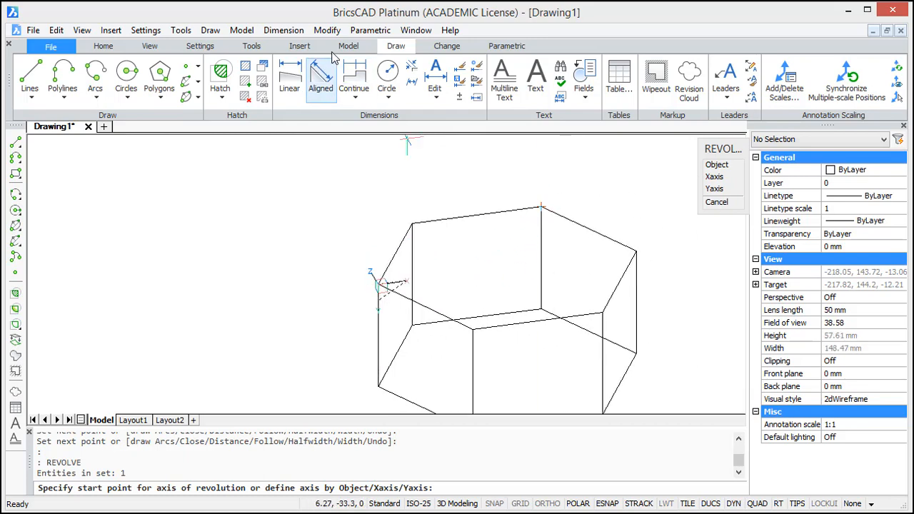
Step: Enable the Geometric center entity snap while the Revolve command stays active
left_click(213, 45)
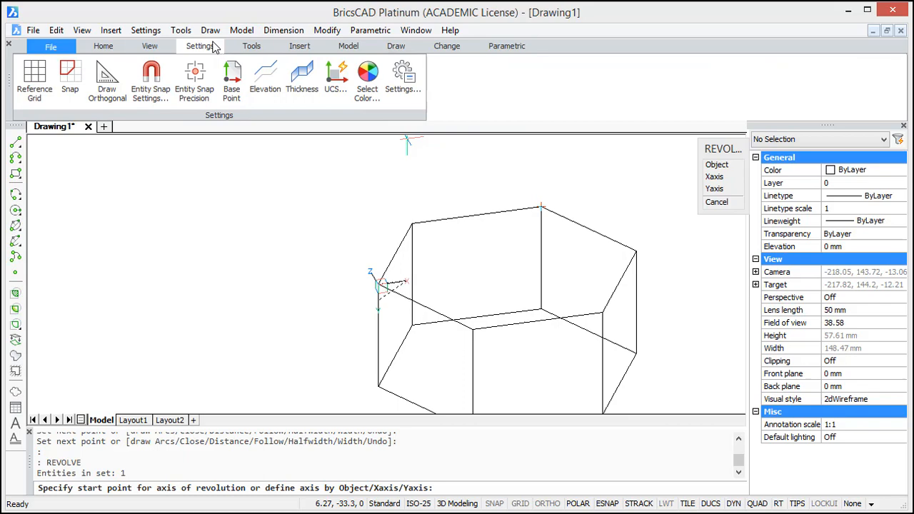
left_click(151, 77)
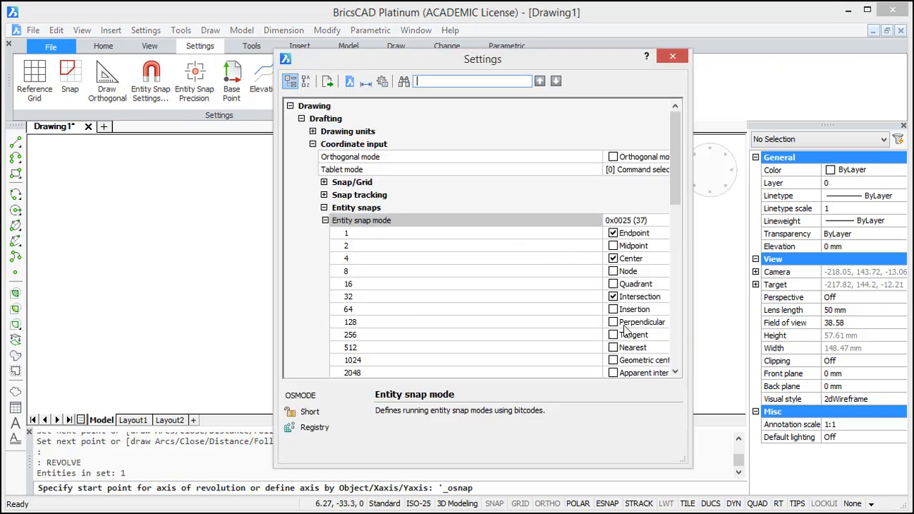
scroll(623, 330, "down", 1)
left_click(612, 322)
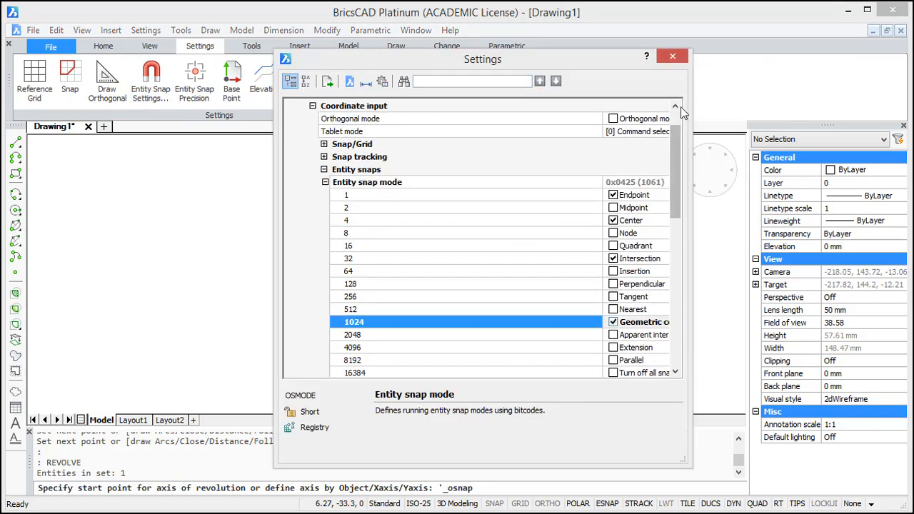
left_click(673, 55)
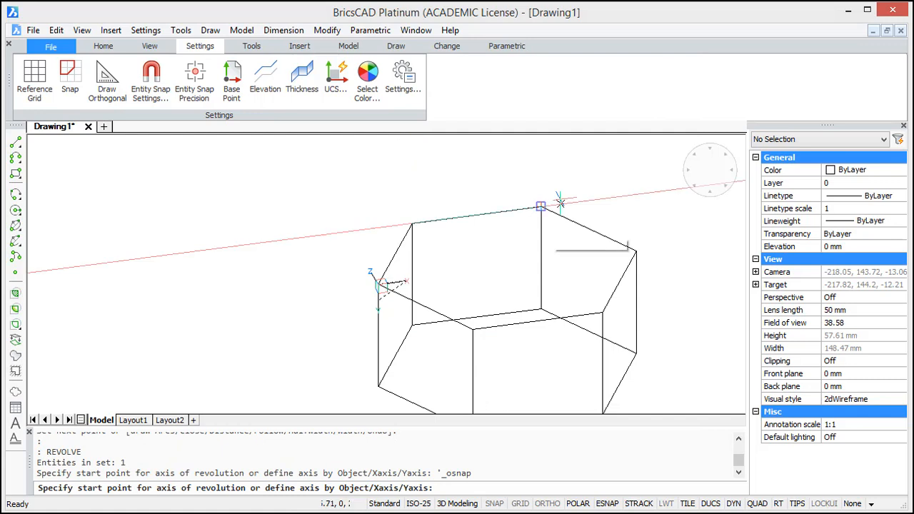
Step: Revolve the triangle 360 degrees about the vertical axis through the center of the prism's top face
left_click(507, 268)
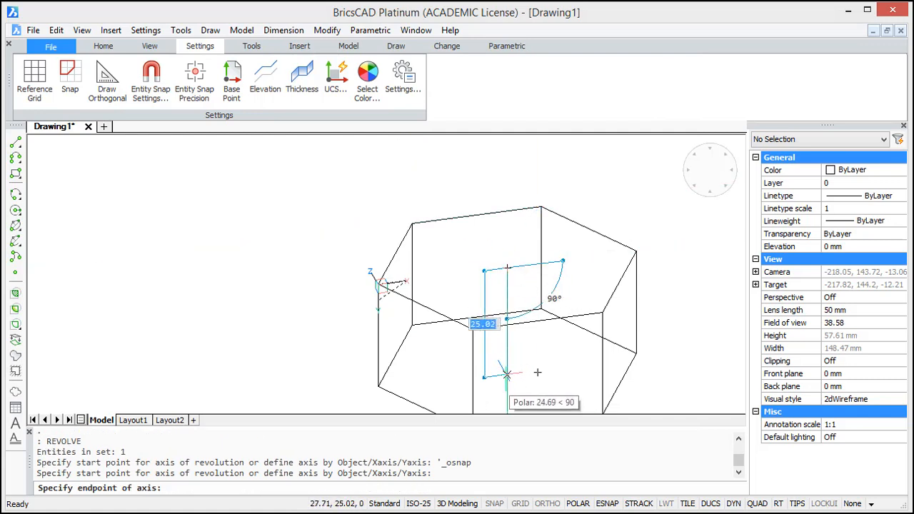
left_click(506, 374)
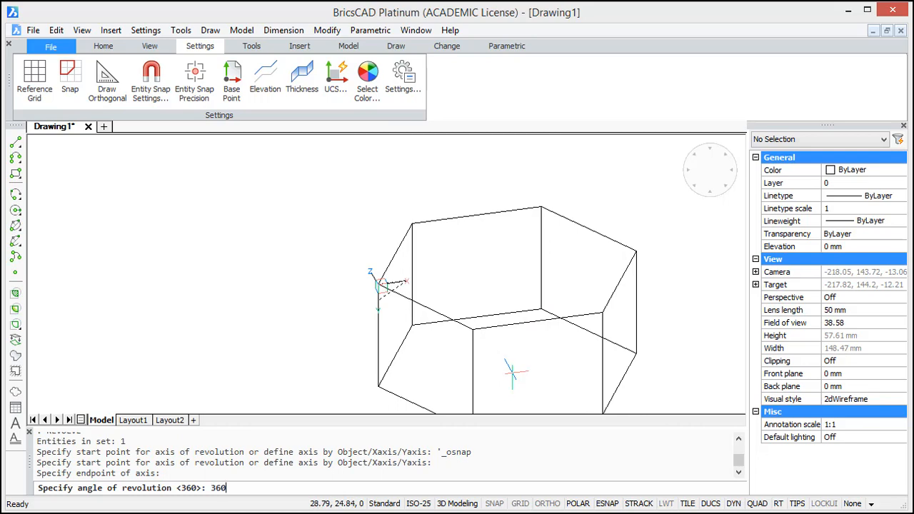
type("360")
key("Return")
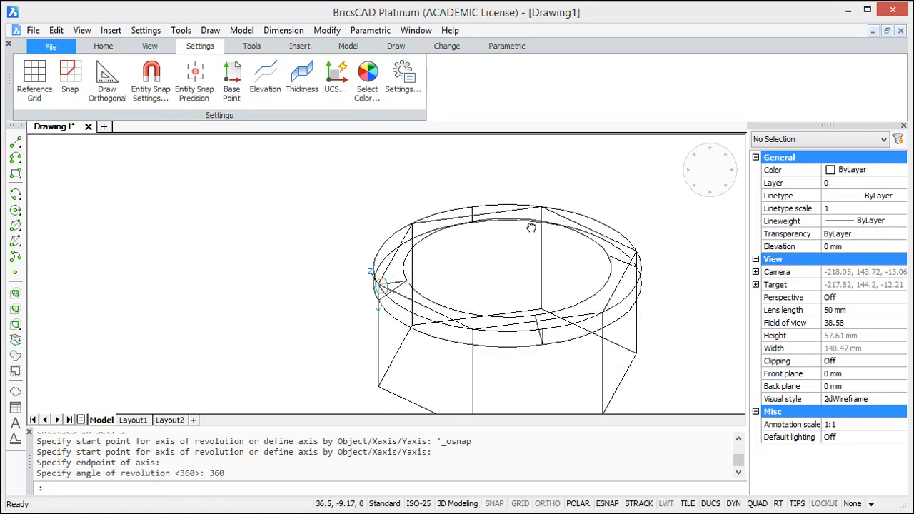
Step: Set the view's visual style to Conceptual
middle_click_drag(530, 227, 464, 192)
left_click(840, 403)
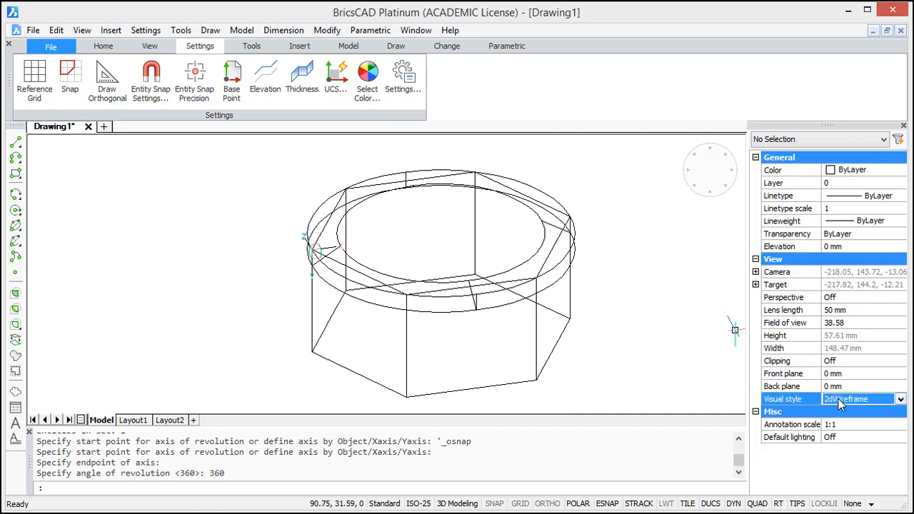
left_click(901, 403)
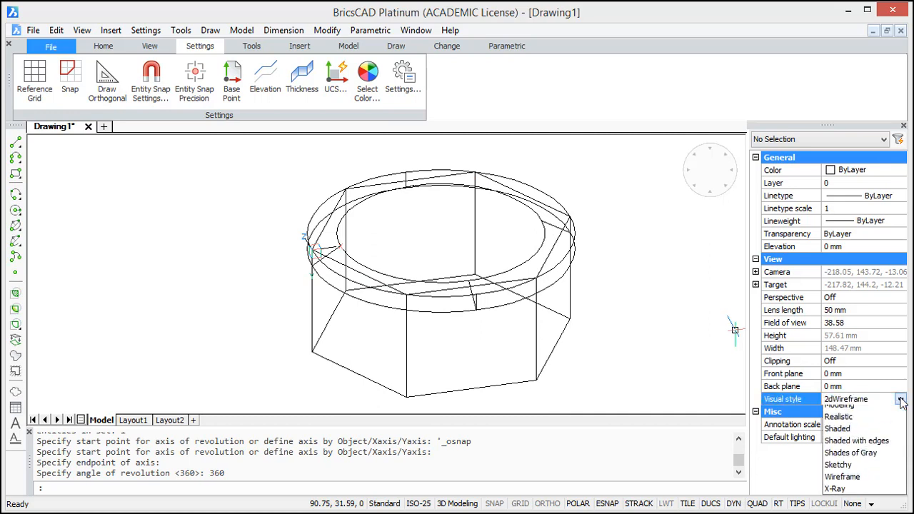
left_click(859, 426)
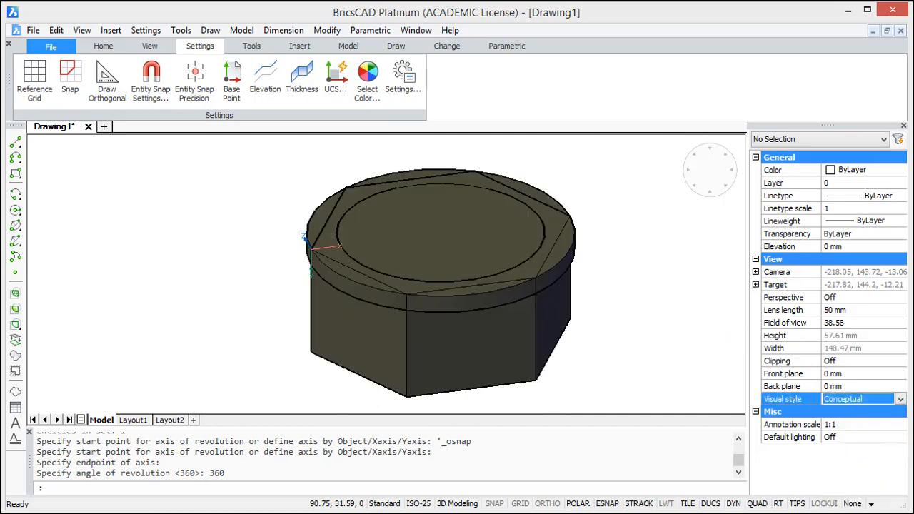
middle_click_drag(693, 326, 667, 332)
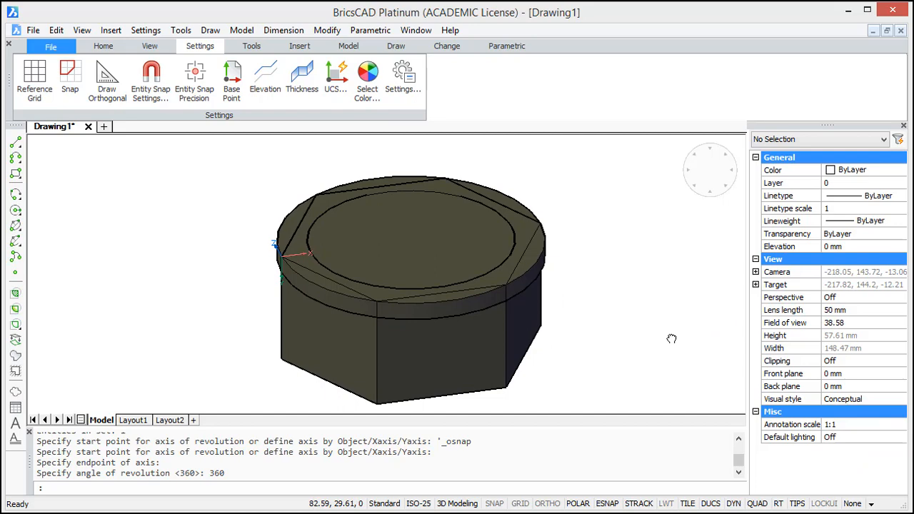
Step: Subtract the revolved triangular ring from the hexagonal prism to chamfer its top corners
left_click(348, 46)
left_click(359, 97)
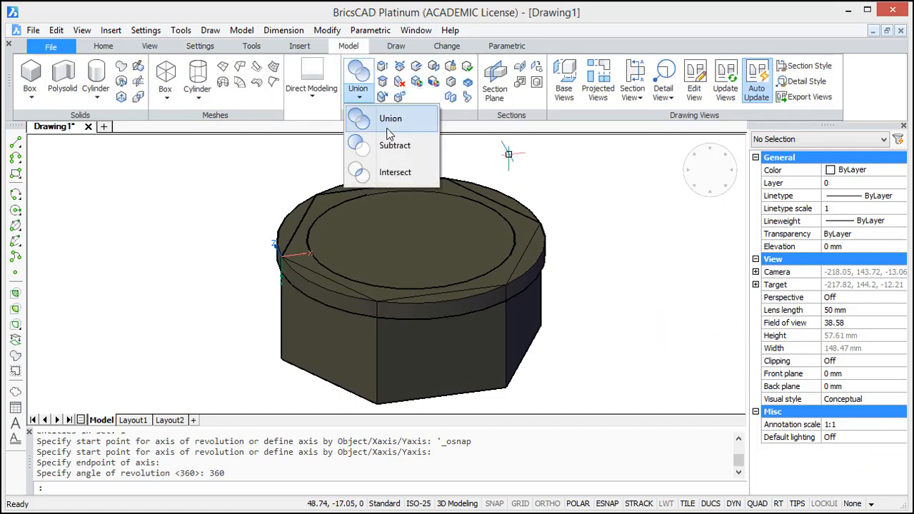
left_click(371, 141)
left_click(396, 371)
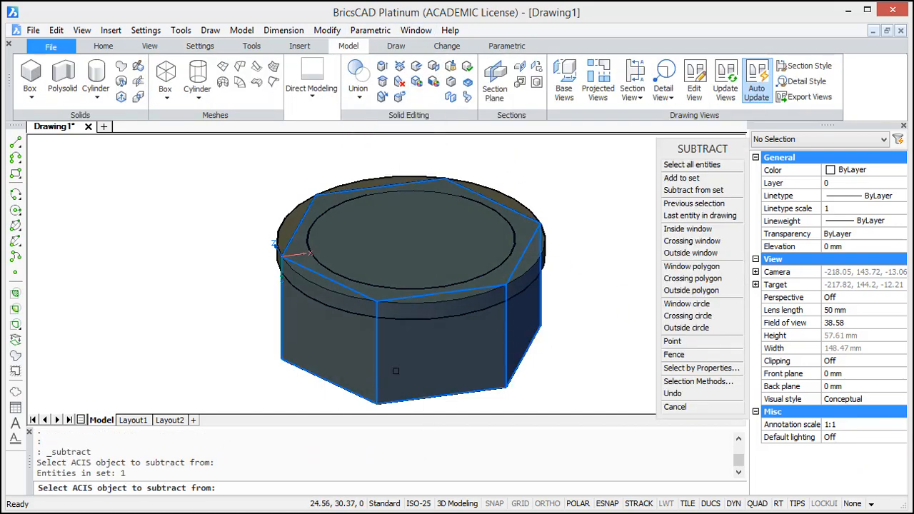
key("Return")
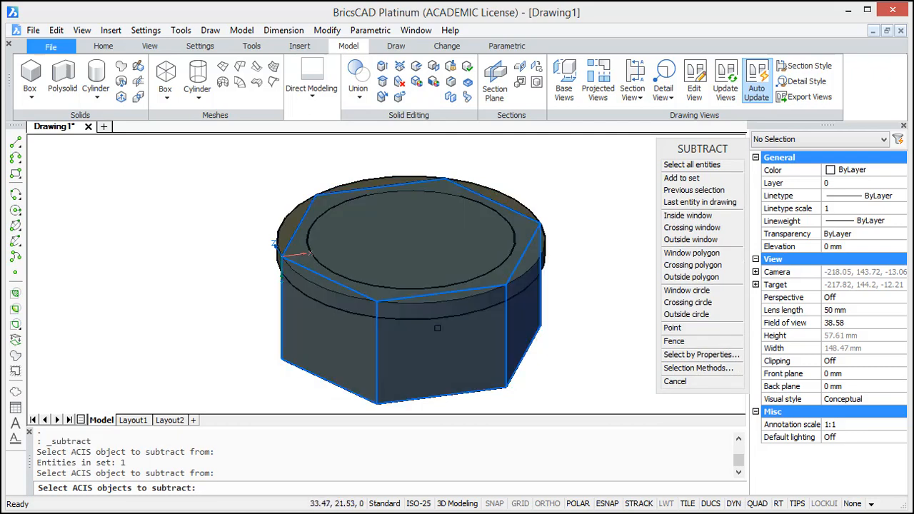
left_click(436, 310)
key("Return")
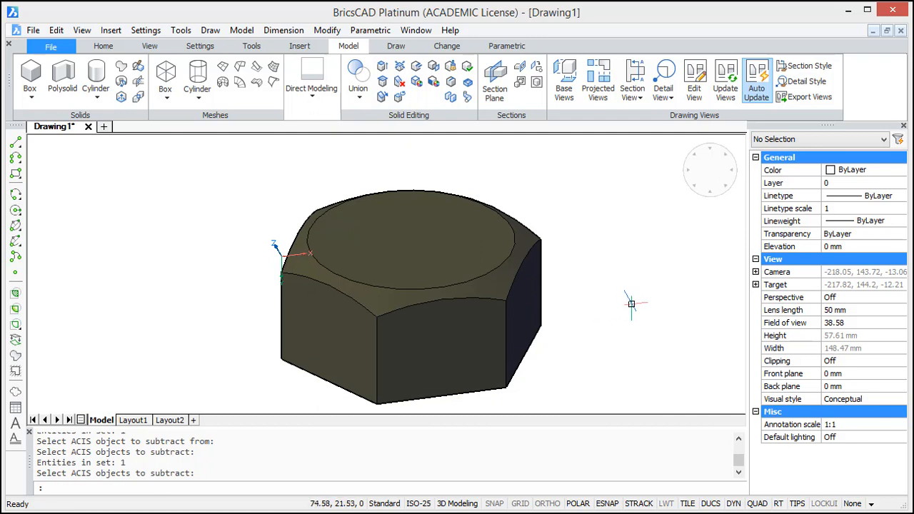
Step: Draw a circle with a 12 mm radius at the geometric center of the hexagonal head's underside
scroll(632, 304, "down", 3)
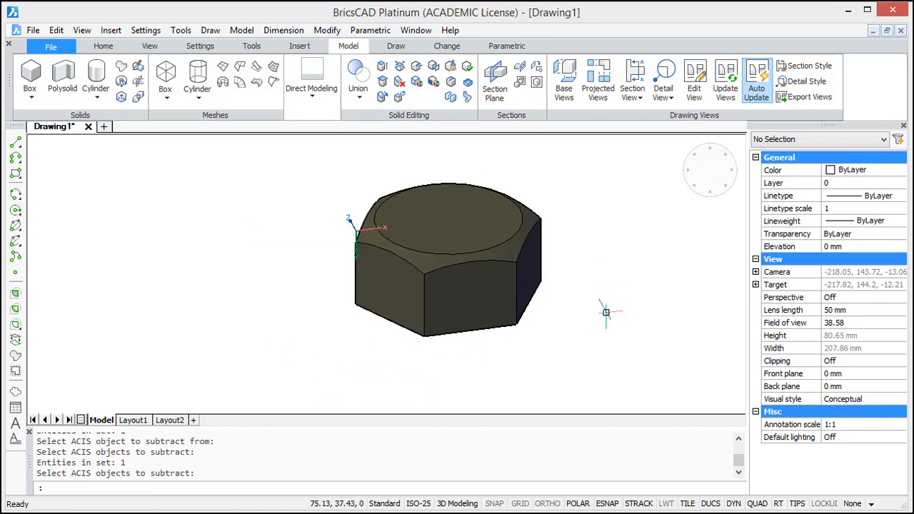
middle_click_drag(605, 312, 527, 276)
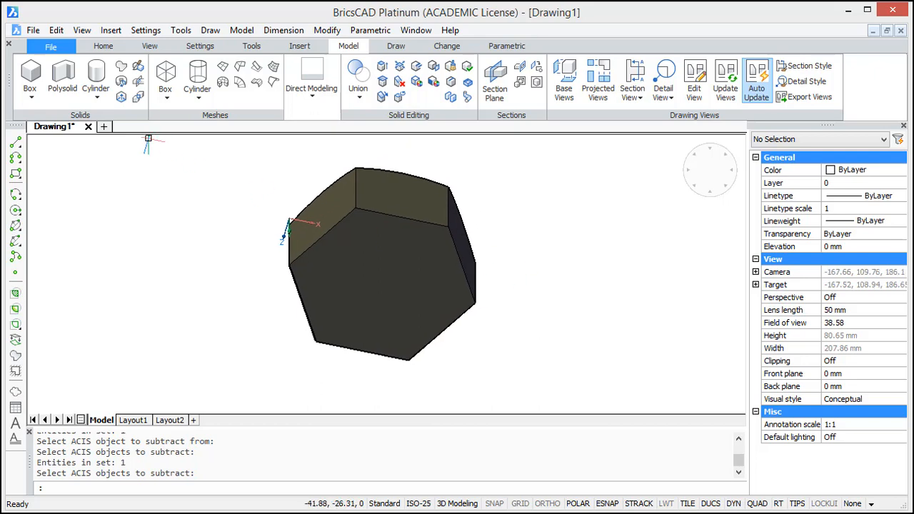
left_click(396, 47)
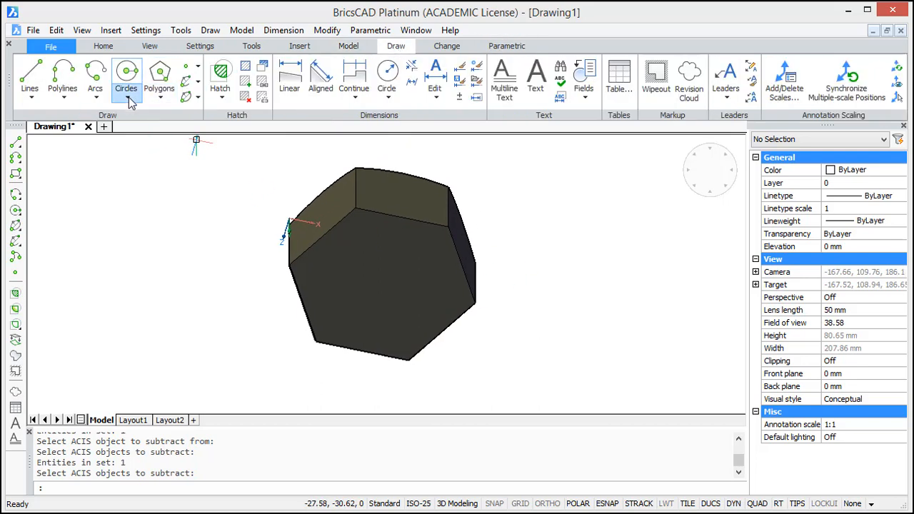
left_click(127, 98)
left_click(134, 117)
scroll(391, 280, "up", 1)
left_click(378, 287)
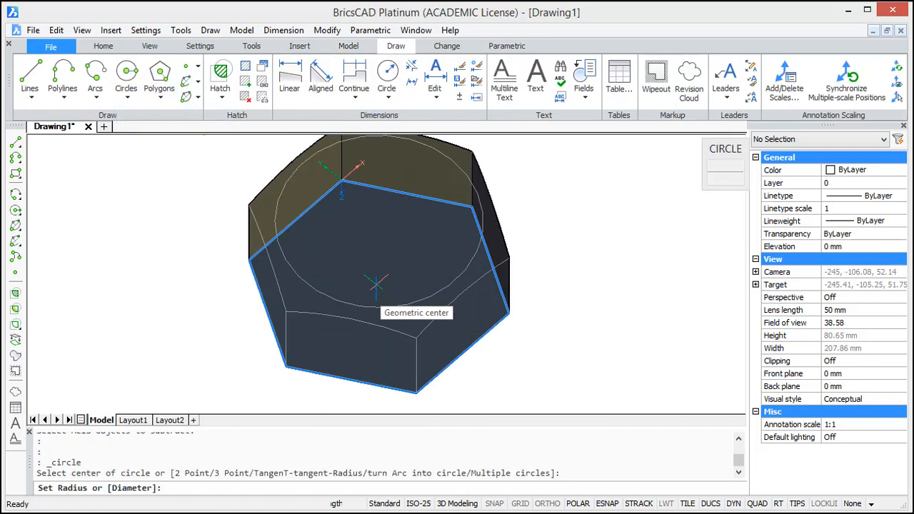
left_click(421, 254)
Step: Extrude the circle about 96 mm away from the underside of the head to form the bolt shank
middle_click_drag(643, 297, 641, 325, "shift")
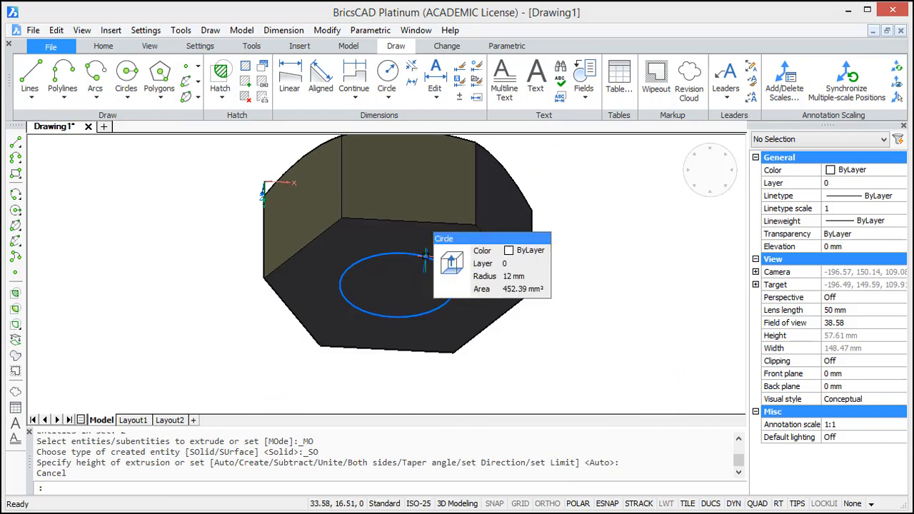
left_click(428, 257)
left_click(457, 270)
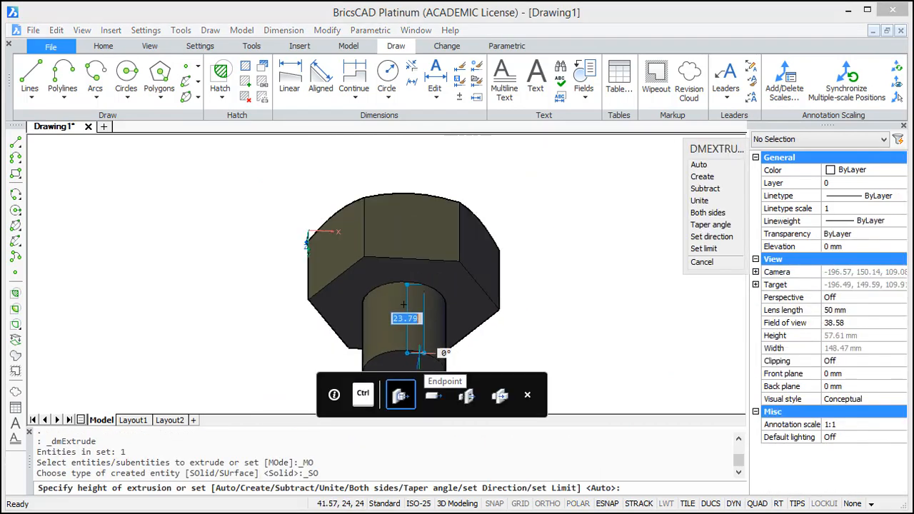
scroll(429, 357, "down", 3)
middle_click_drag(445, 276, 398, 187, "shift")
scroll(389, 307, "down", 2)
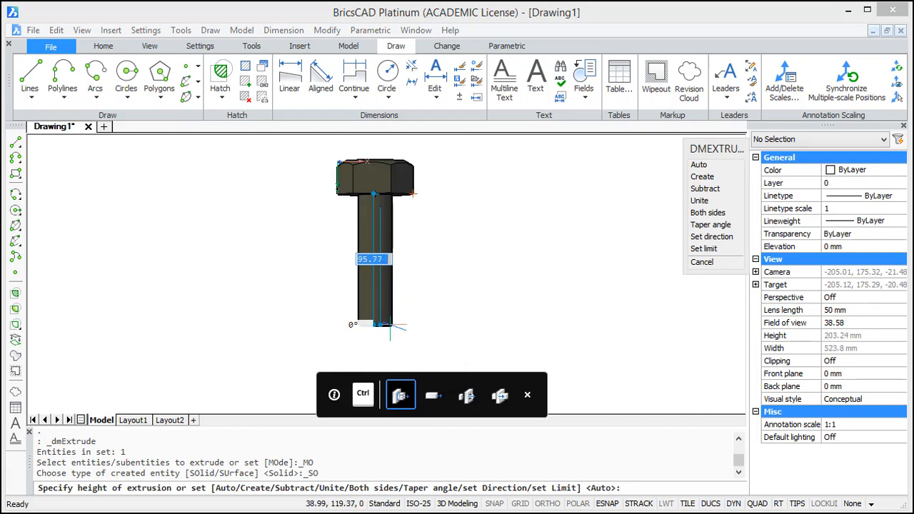
left_click(390, 326)
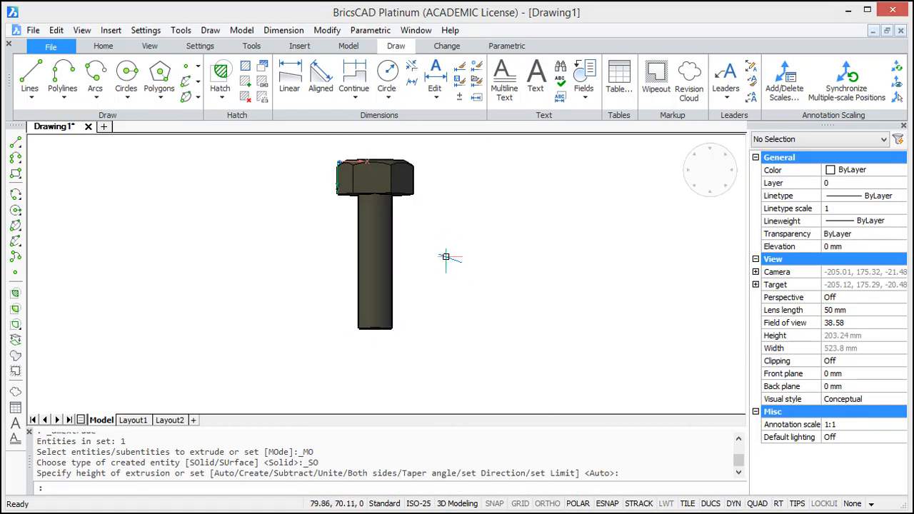
Step: Start a helix at the geometric center of the shank's free end face, with base and top radius 12 mm
middle_click_drag(448, 265, 583, 277, "shift")
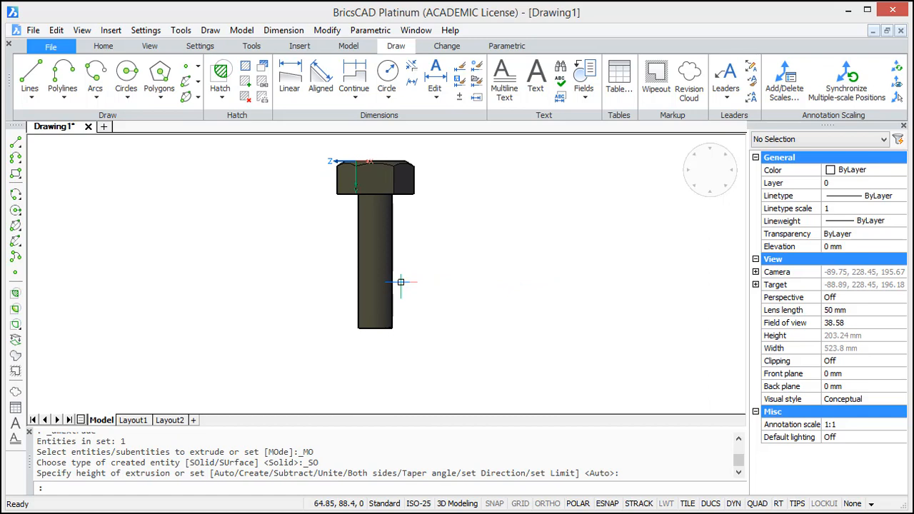
left_click(63, 93)
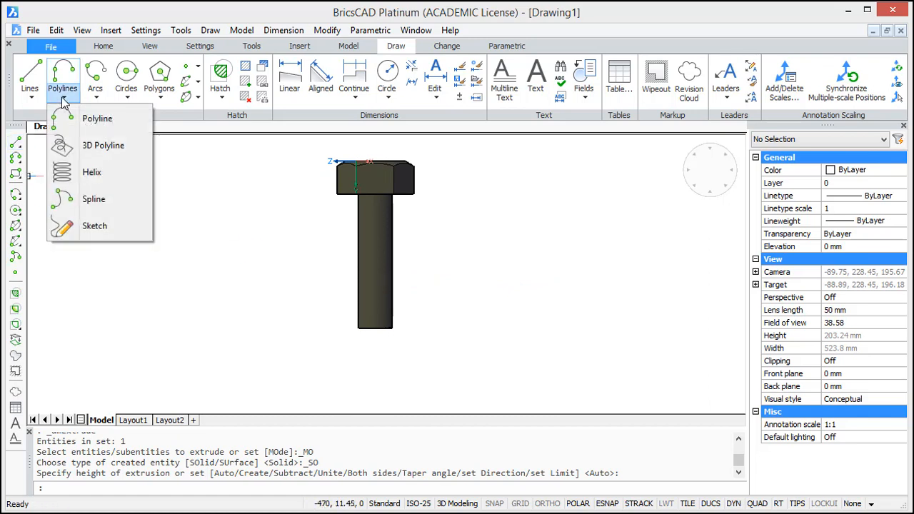
left_click(87, 170)
scroll(317, 351, "up", 4)
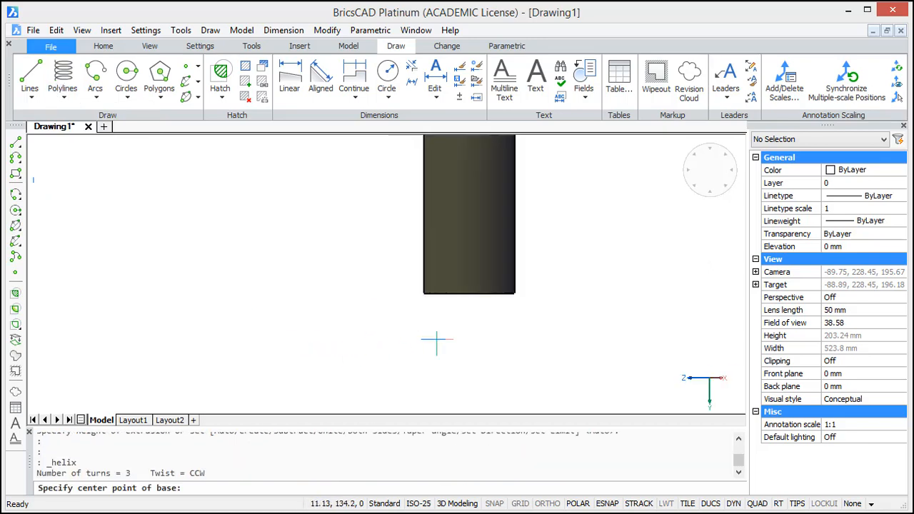
middle_click_drag(402, 365, 407, 340, "shift")
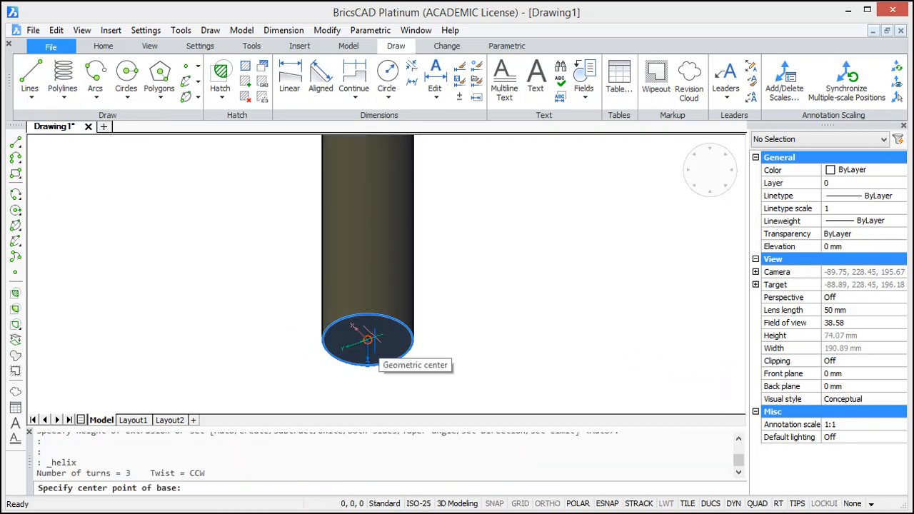
left_click(369, 340)
type("12")
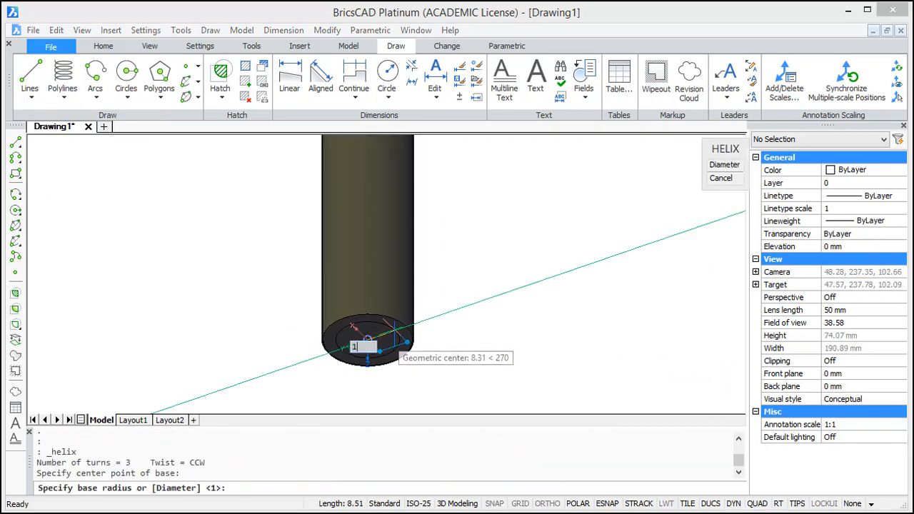
key("Return")
type("12")
key("Return")
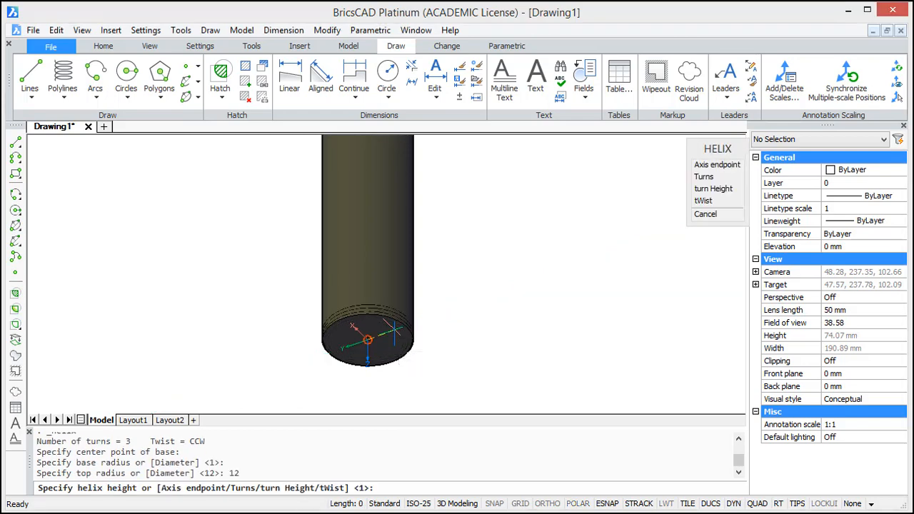
Step: Set the helix turn height to 3 mm and extend it up the shank to a little below the head
scroll(407, 255, "down", 2)
middle_click_drag(404, 275, 402, 321)
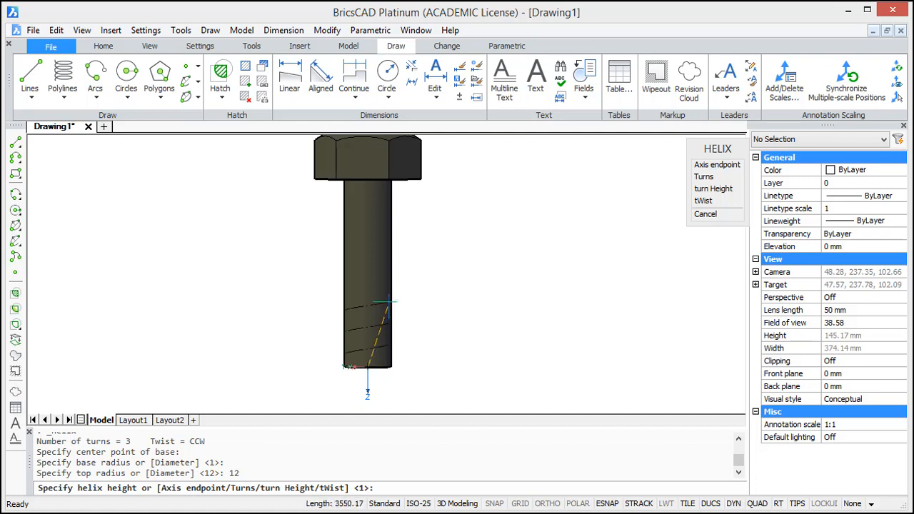
left_click(736, 190)
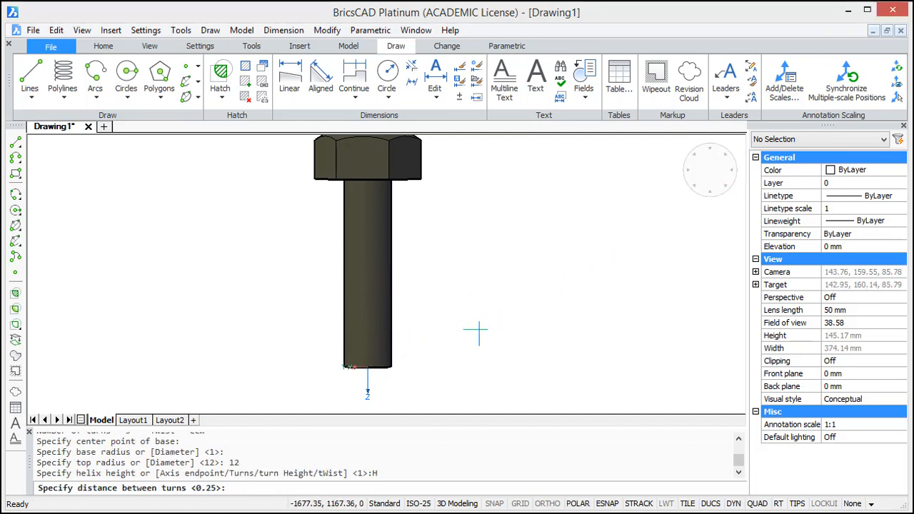
type("3")
key("Return")
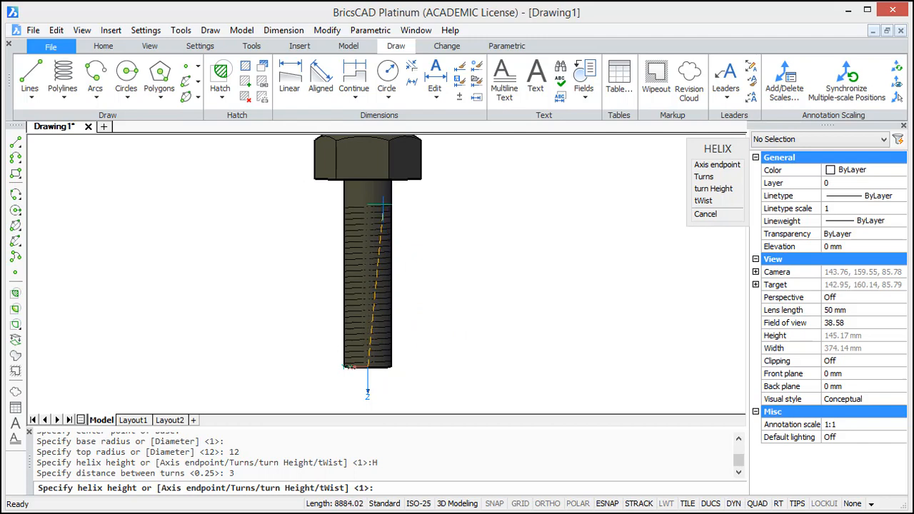
left_click(383, 207)
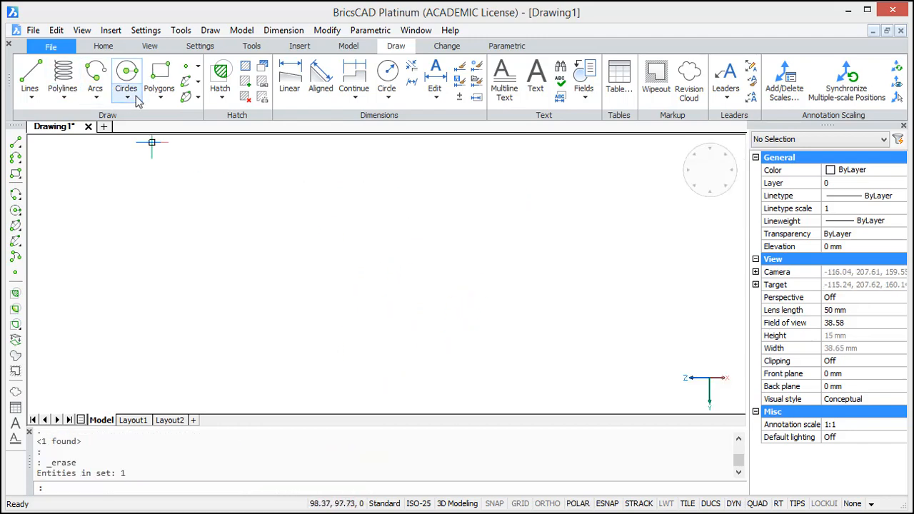
Step: Draw a 2 by 2 mm rectangle in the empty space beside the shank as the thread profile
left_click(169, 99)
left_click(185, 118)
left_click(374, 321)
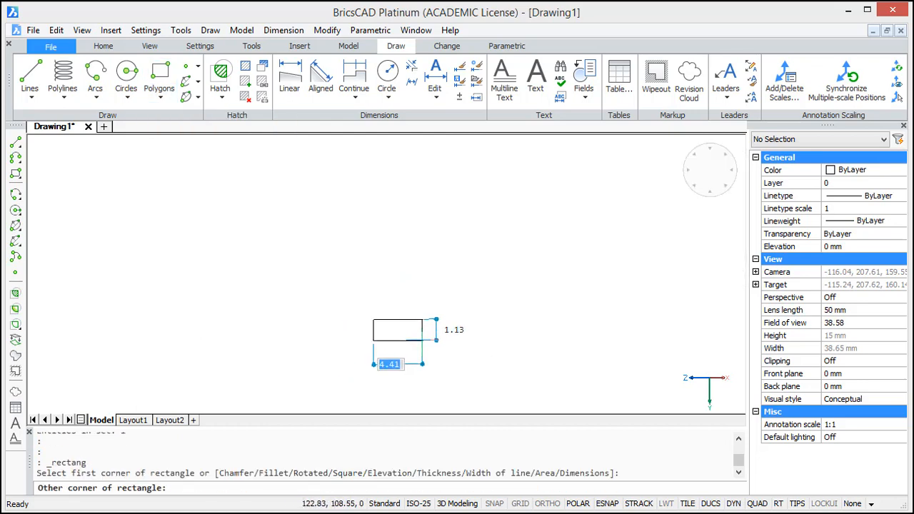
type("2")
key("Tab")
type("2")
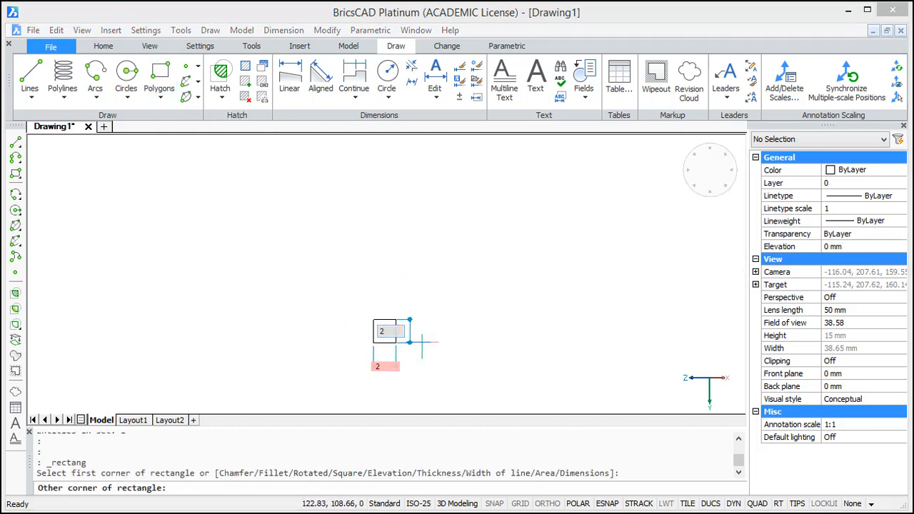
key("Return")
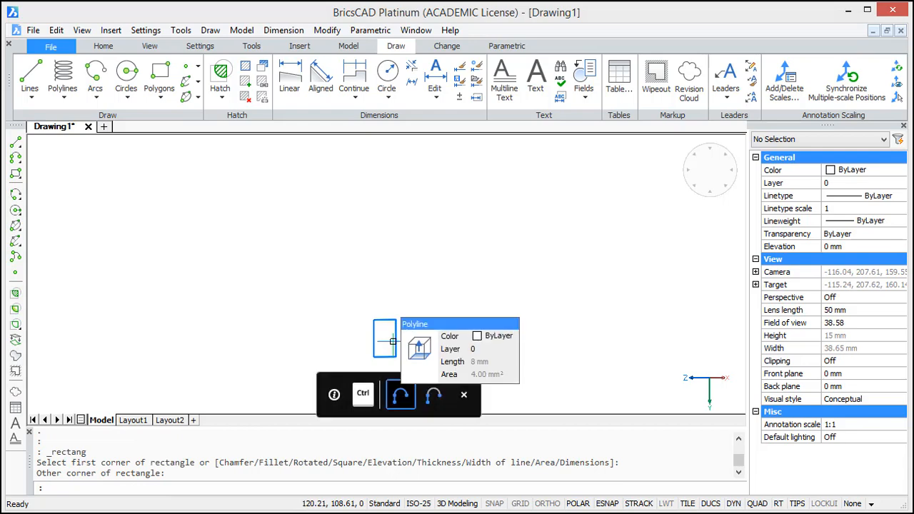
Step: Sweep the 2 mm square profile along the helix around the shank
left_click(394, 341)
scroll(261, 322, "down", 3)
middle_click_drag(261, 322, 407, 289)
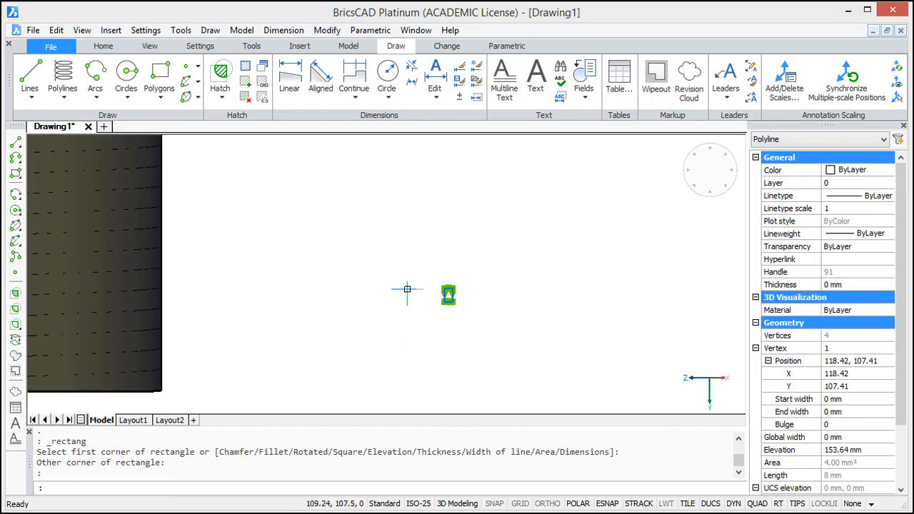
type("SWEEP")
key("Return")
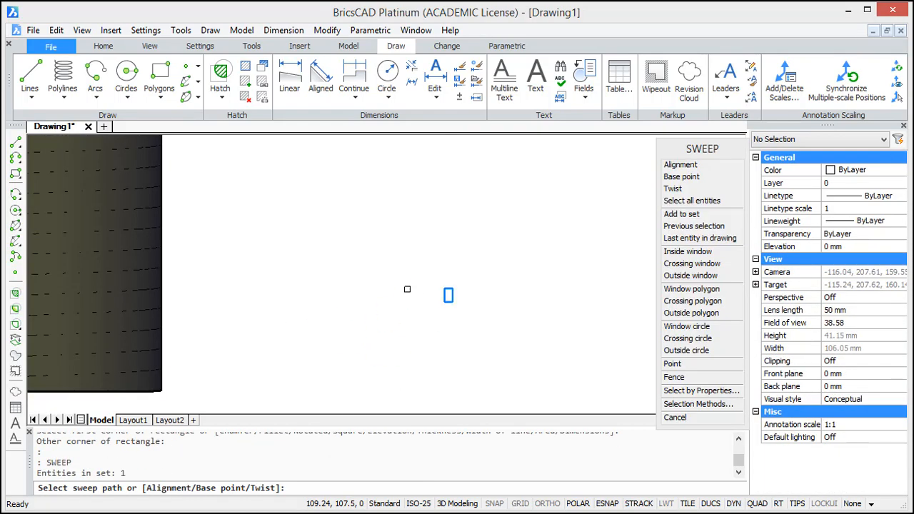
scroll(241, 338, "down", 1)
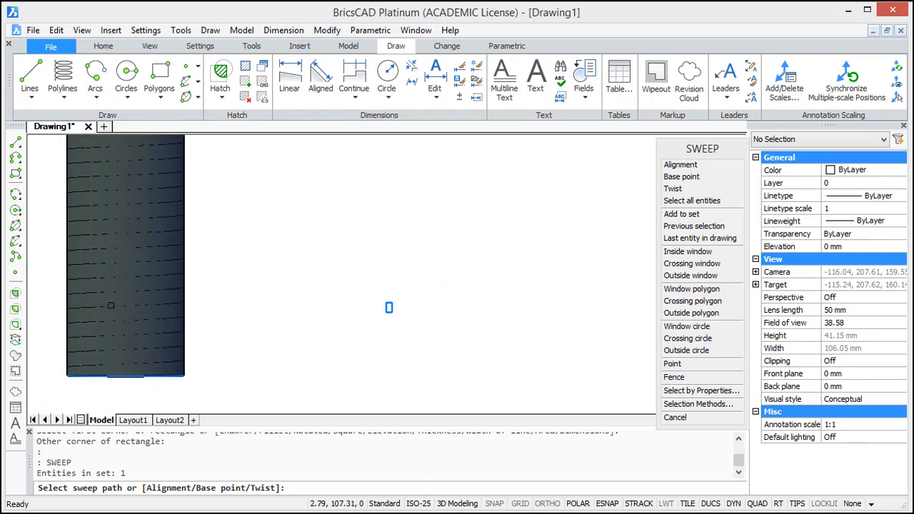
left_click(121, 294)
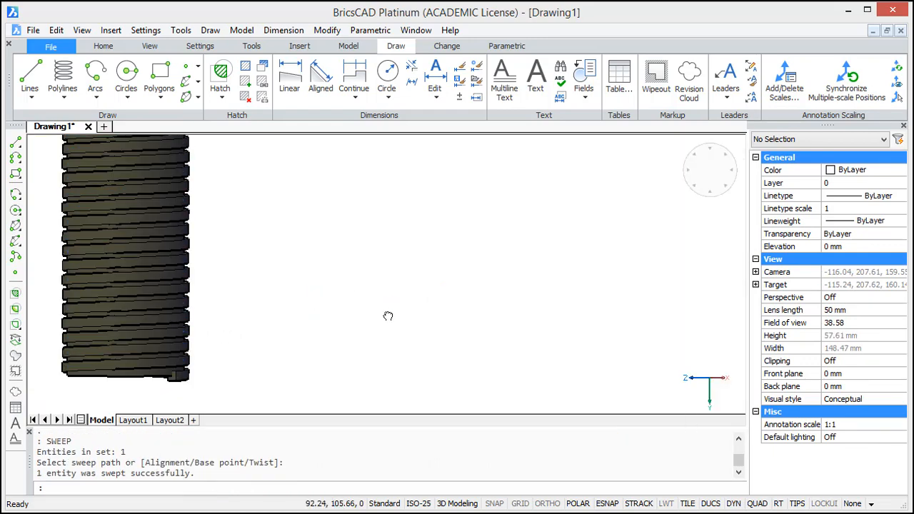
Step: Subtract the swept square coil from the cylindrical shank to cut the thread
middle_click_drag(387, 315, 493, 337)
middle_click_drag(417, 317, 408, 350)
scroll(444, 300, "down", 2)
scroll(410, 343, "down", 1)
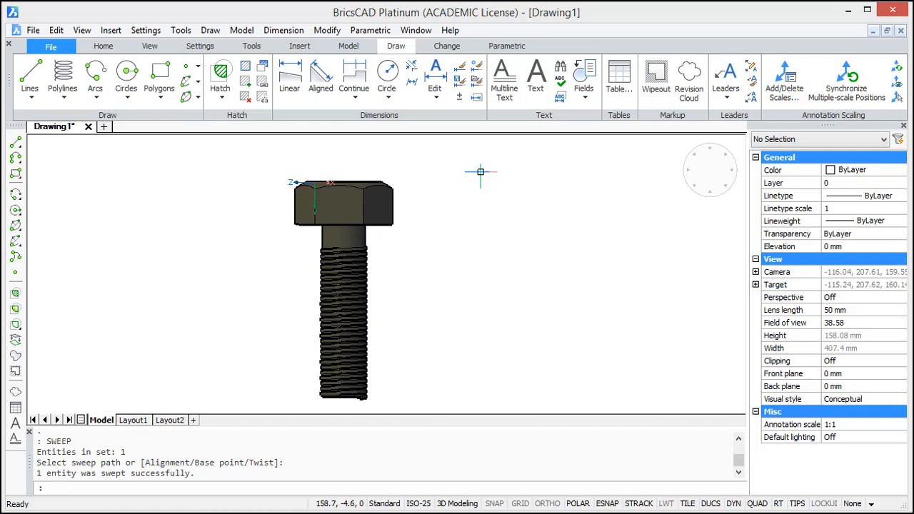
left_click(349, 46)
left_click(358, 91)
left_click(392, 145)
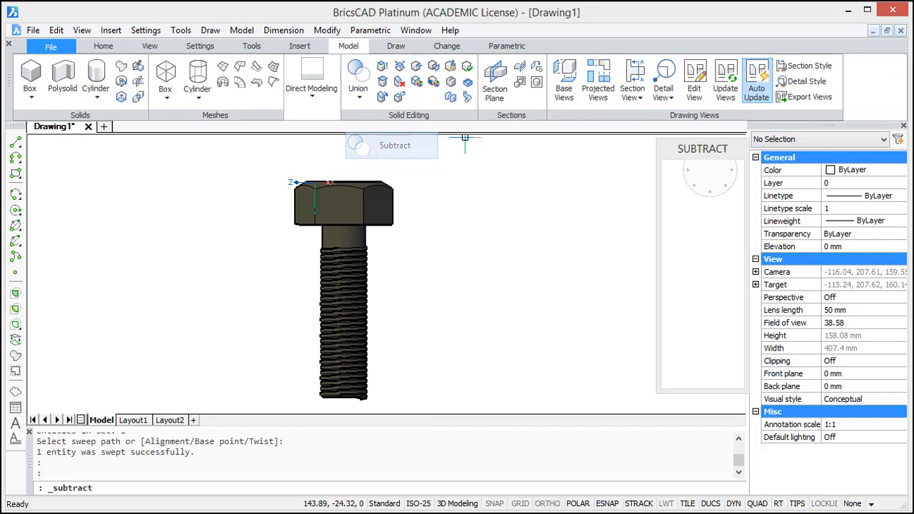
left_click(353, 232)
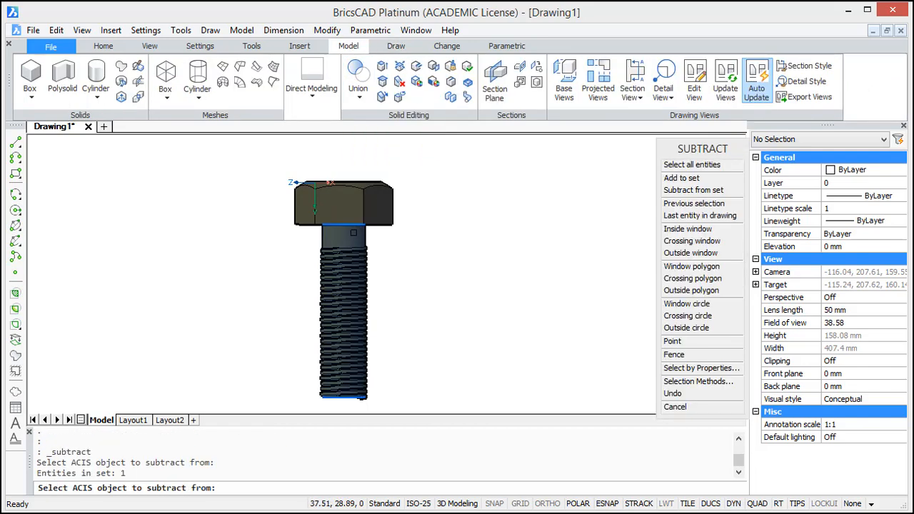
key("Return")
left_click(346, 260)
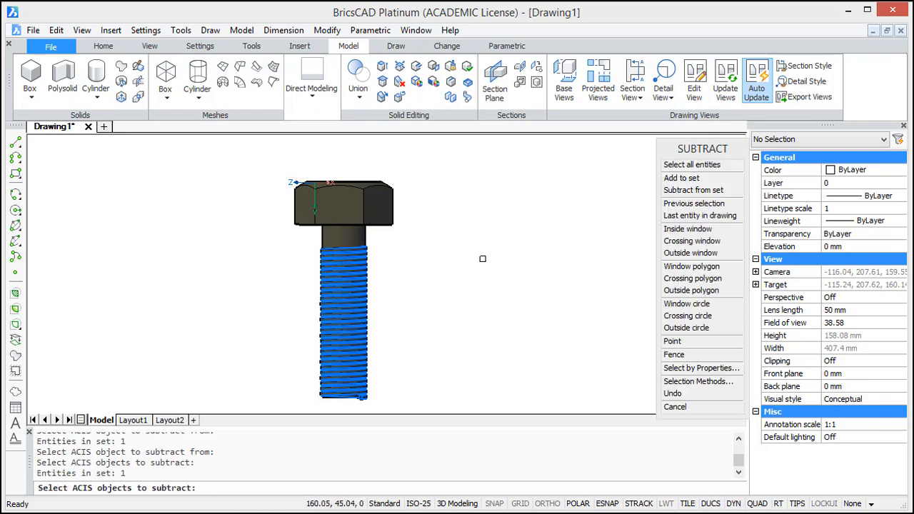
key("Return")
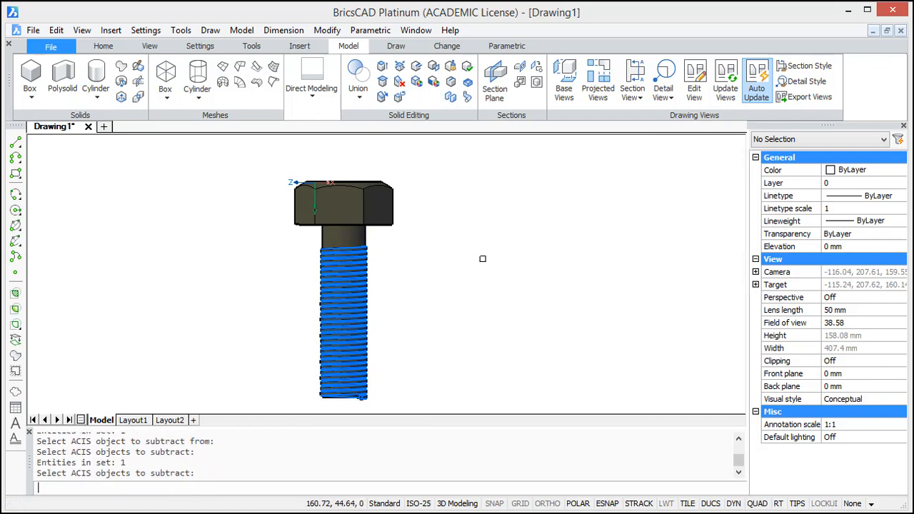
key("Return")
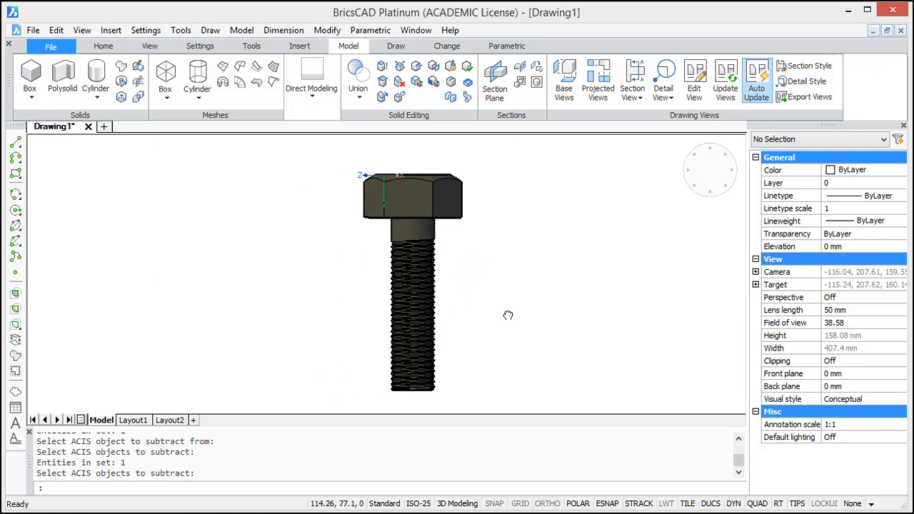
Step: Display the drawing's structure tree and delete the leftover helix entity from it
scroll(496, 315, "up", 2)
scroll(488, 326, "up", 2)
scroll(474, 329, "down", 2)
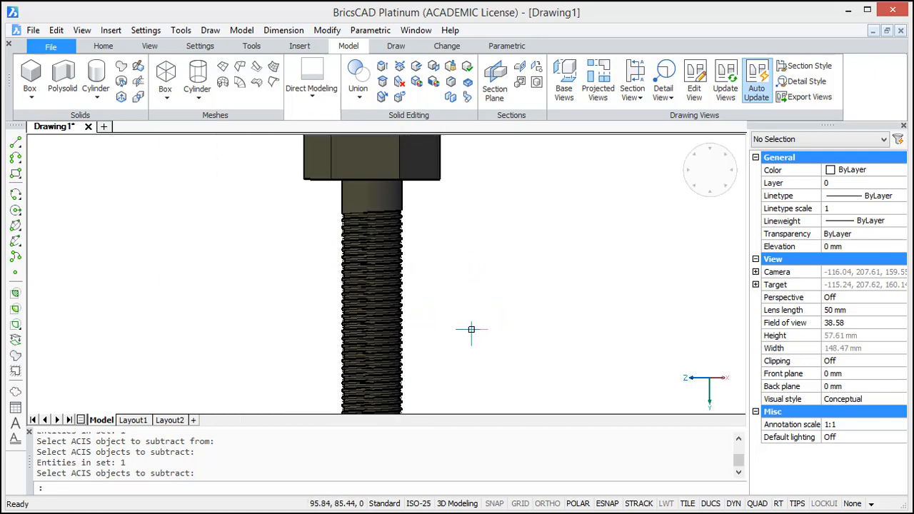
mouse_move(473, 331)
middle_mouse_down()
mouse_move(431, 323)
mouse_move(508, 327)
mouse_move(475, 323)
middle_mouse_up()
scroll(407, 318, "up", 1)
scroll(506, 323, "down", 2)
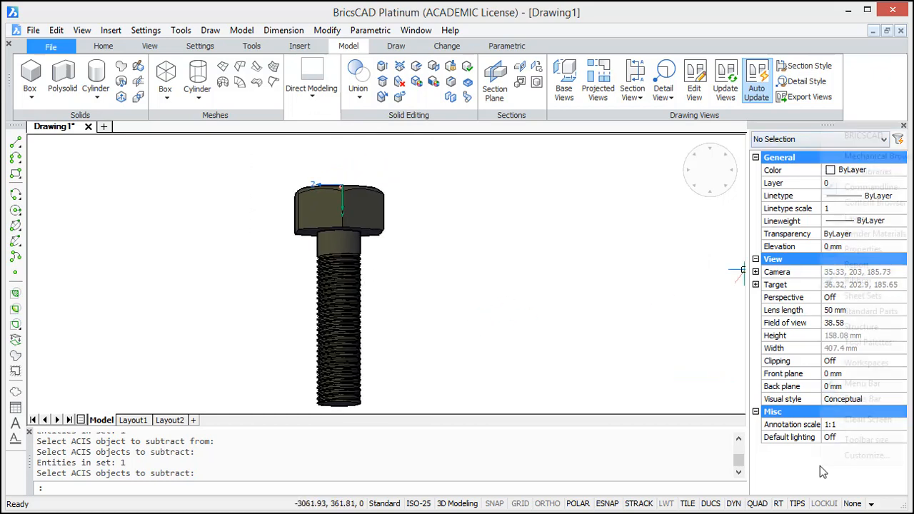
right_click(819, 465)
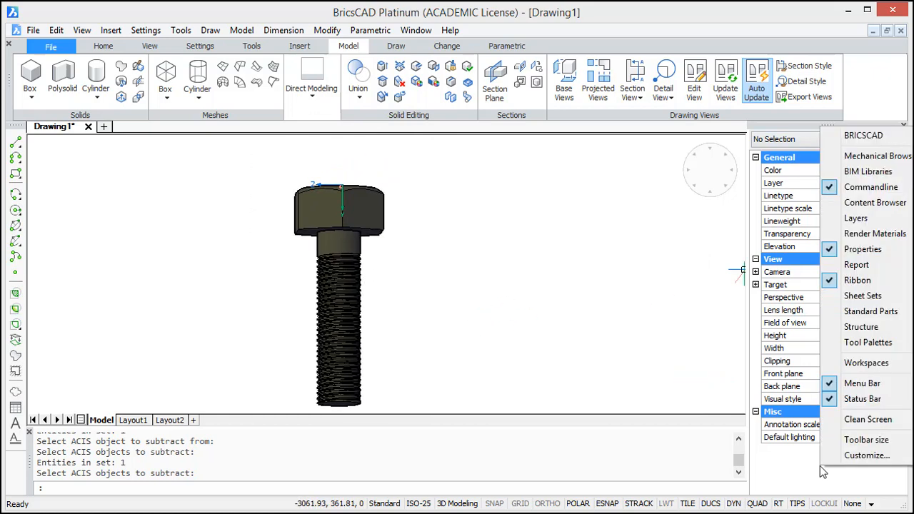
left_click(876, 326)
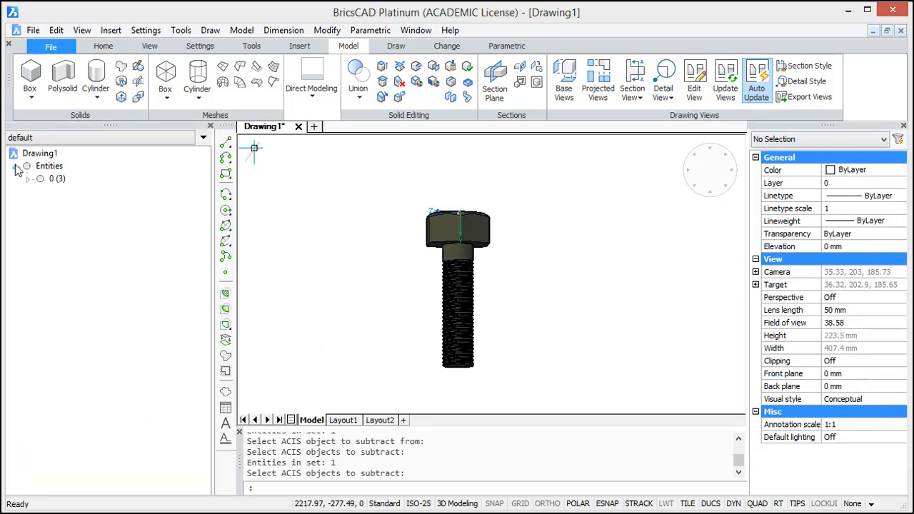
left_click(29, 180)
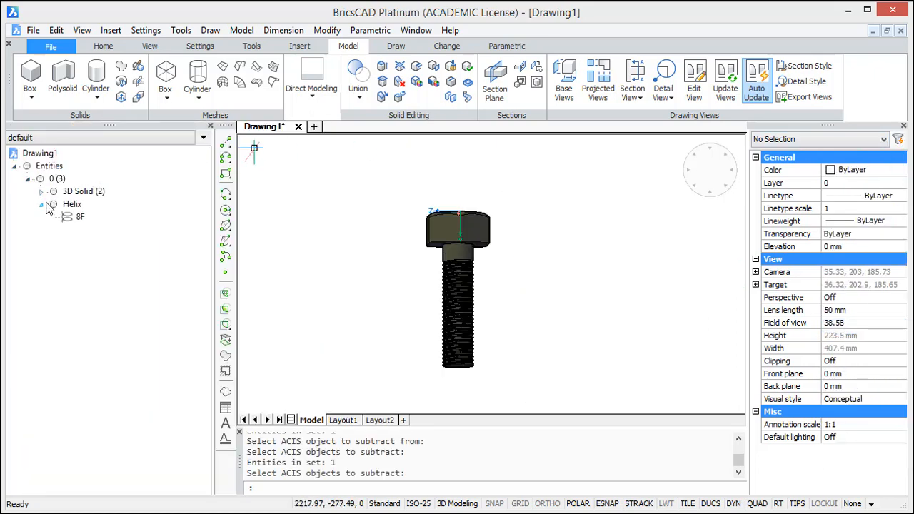
left_click(80, 218)
key("Delete")
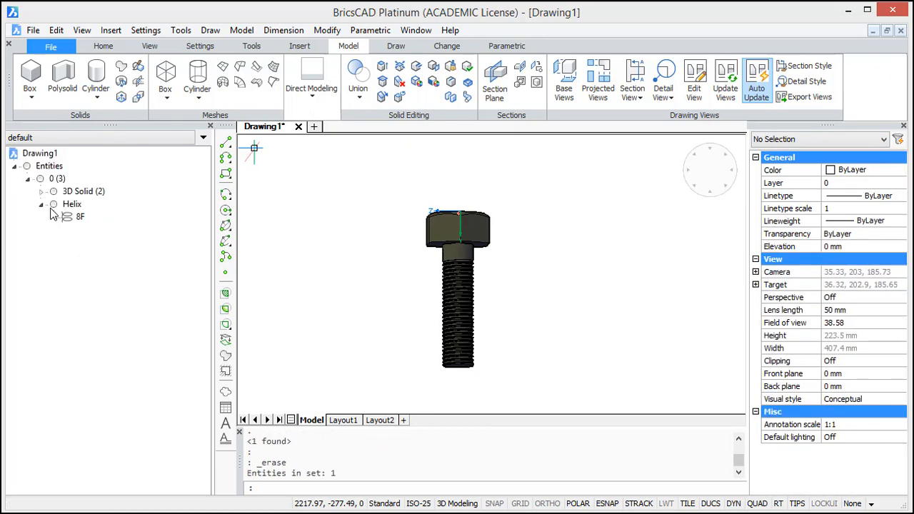
Step: Unite the hexagonal head and the threaded shank into a single solid
left_click(43, 192)
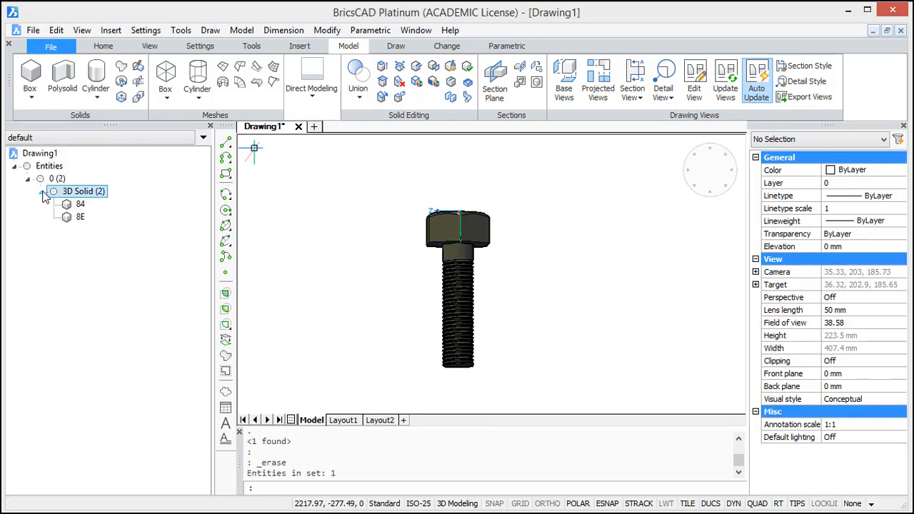
left_click(563, 326)
left_click(408, 186)
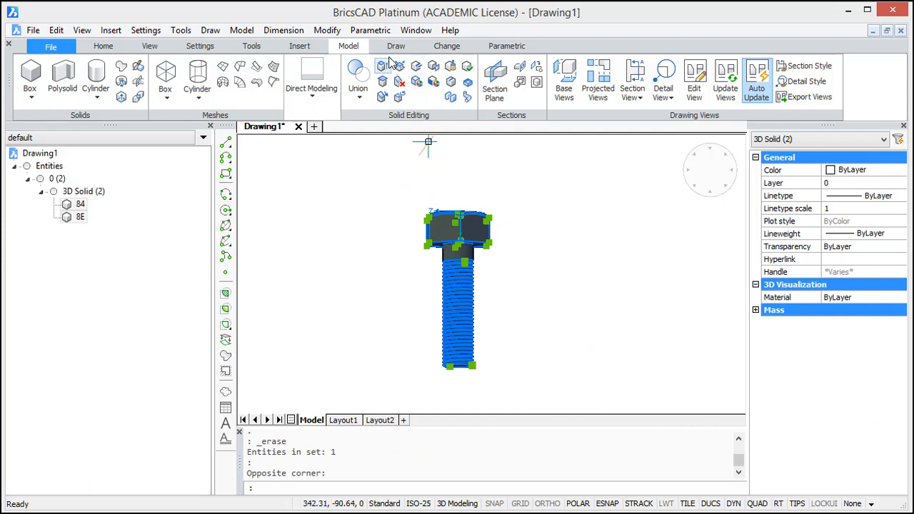
left_click(357, 95)
left_click(384, 120)
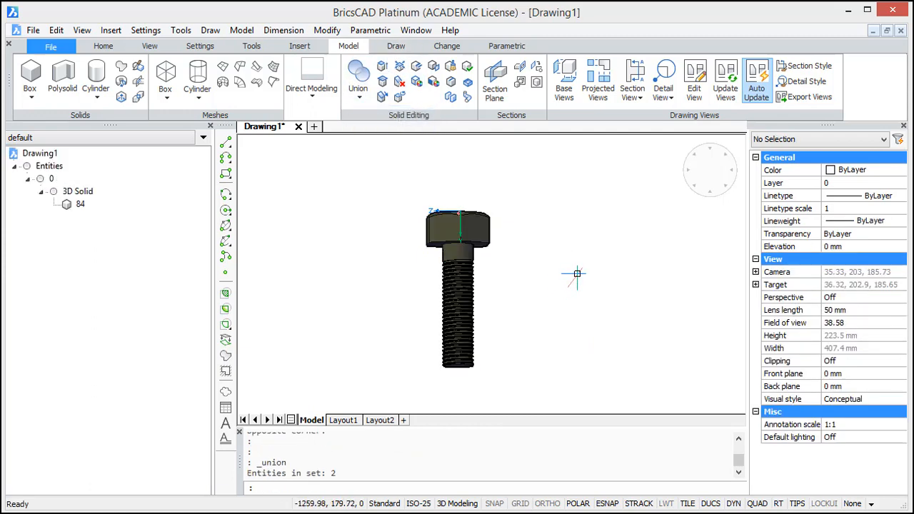
middle_click_drag(576, 276, 622, 281)
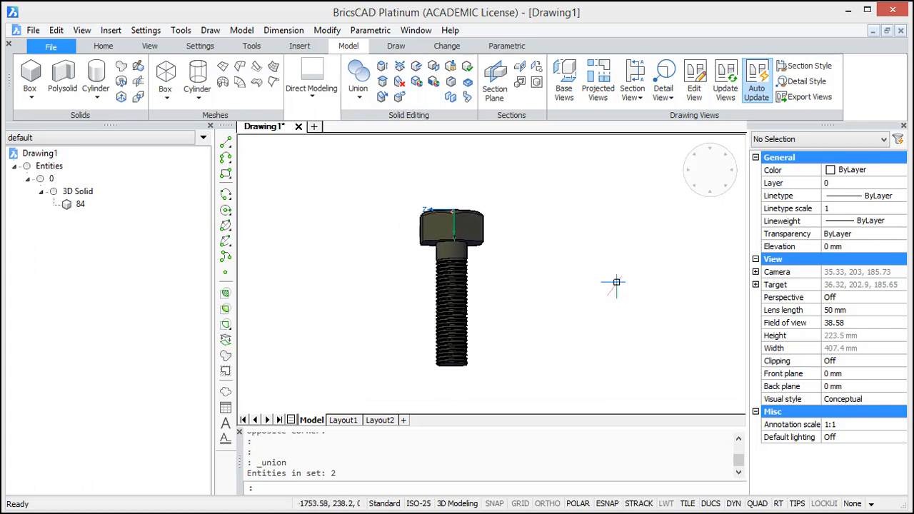
middle_click_drag(596, 314, 513, 337, "shift")
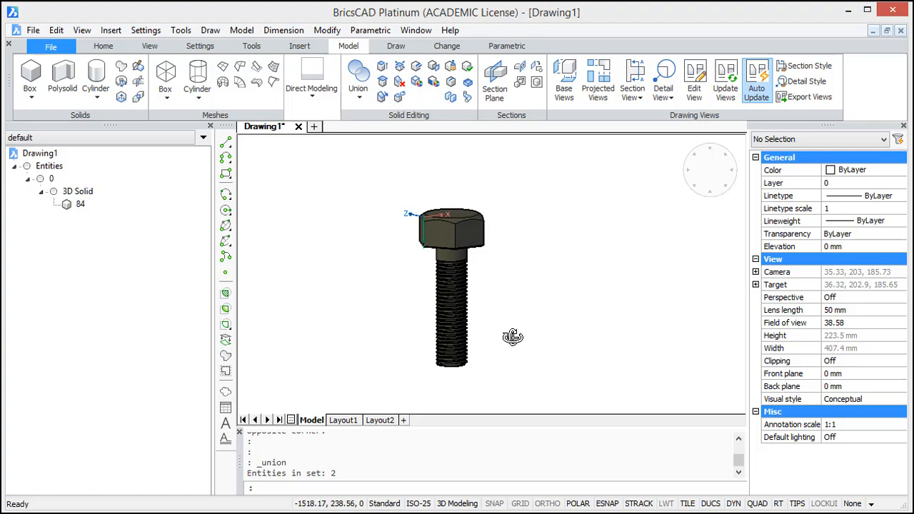
scroll(522, 315, "up", 2)
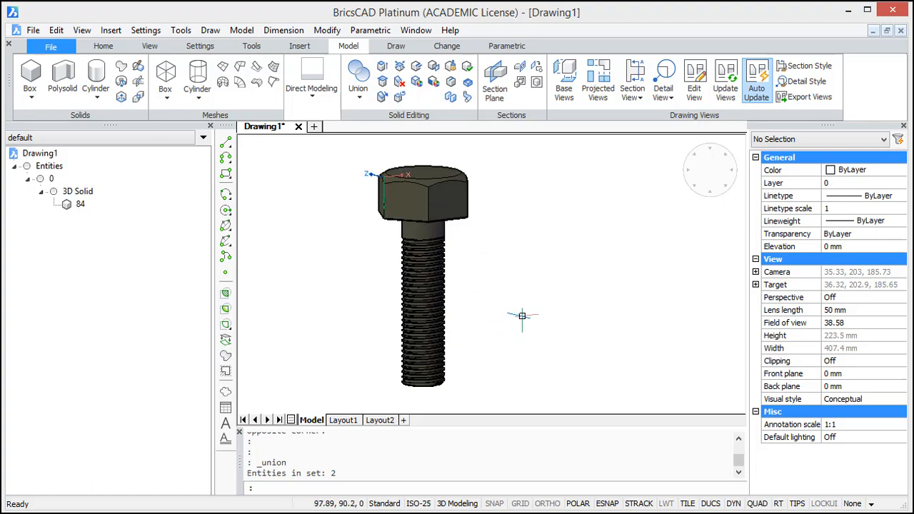